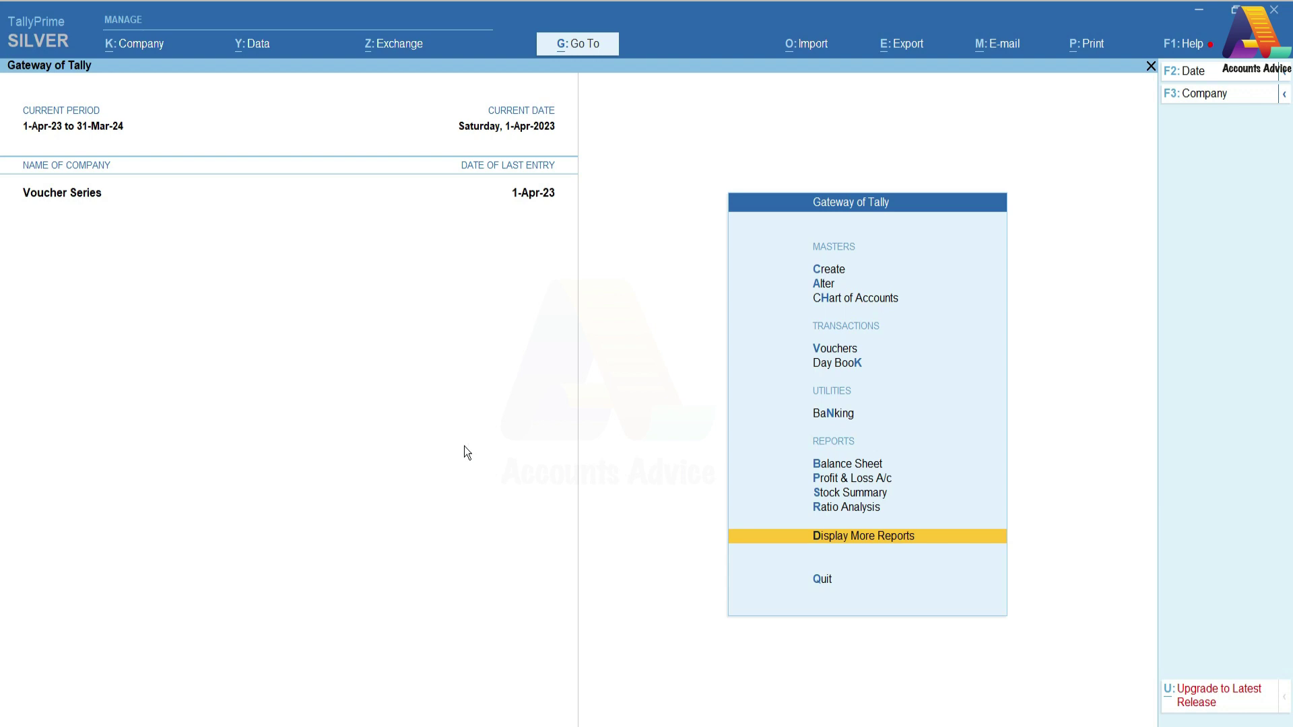
Step: Open the Day Book to examine the recorded sales vouchers and their numbers
key(Return)
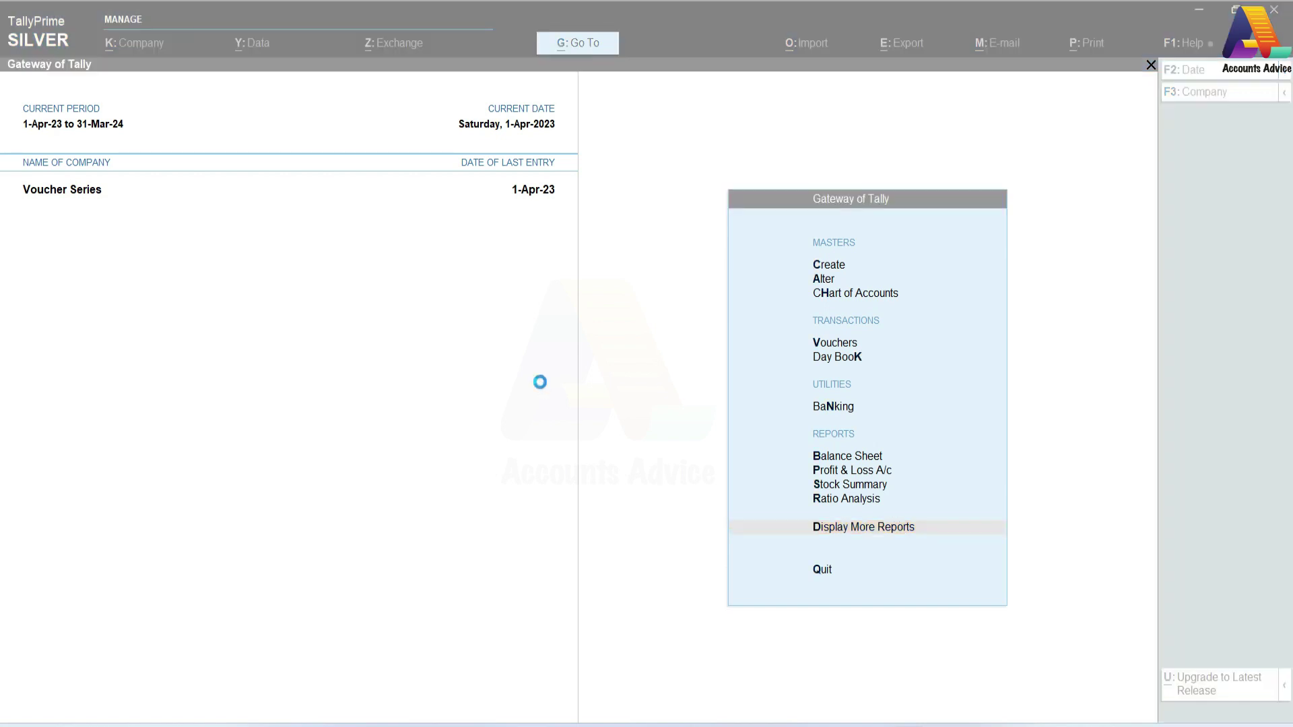
key(Up)
key(Up)
key(Up)
key(Up)
key(Up)
key(Up)
key(Up)
key(Up)
key(Up)
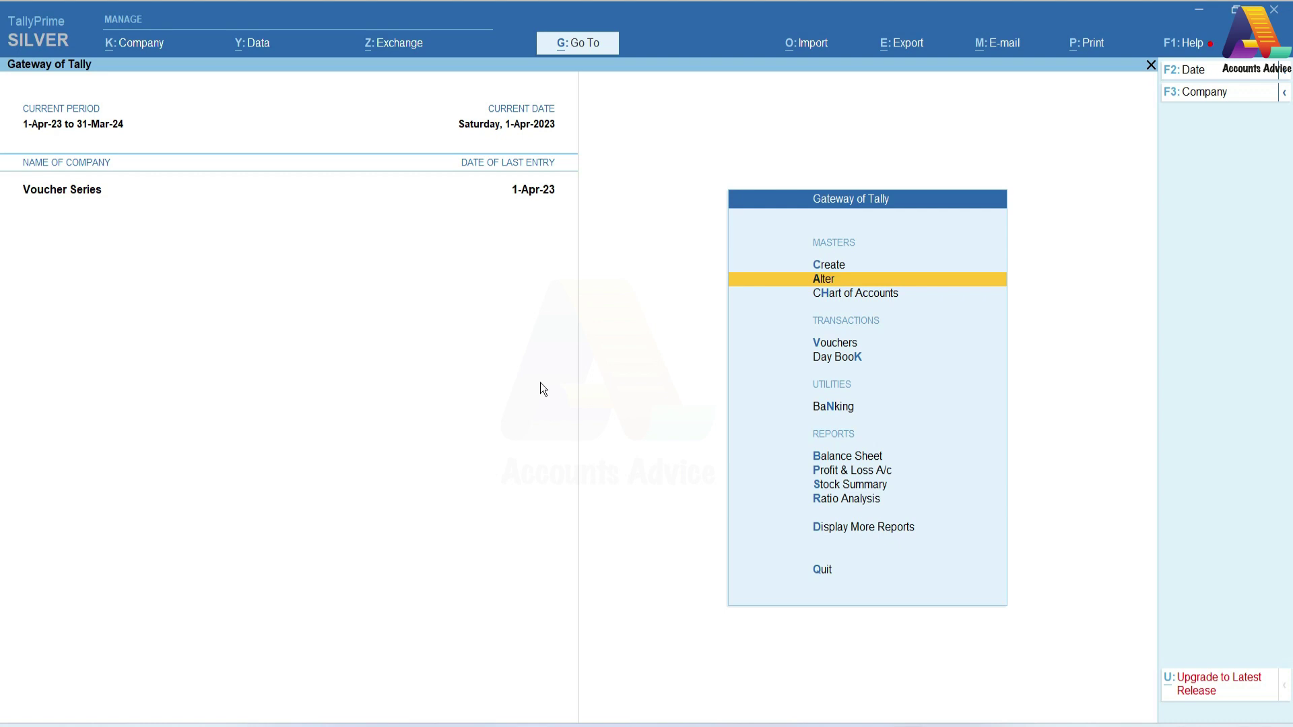
key(Down)
key(Down)
key(Down)
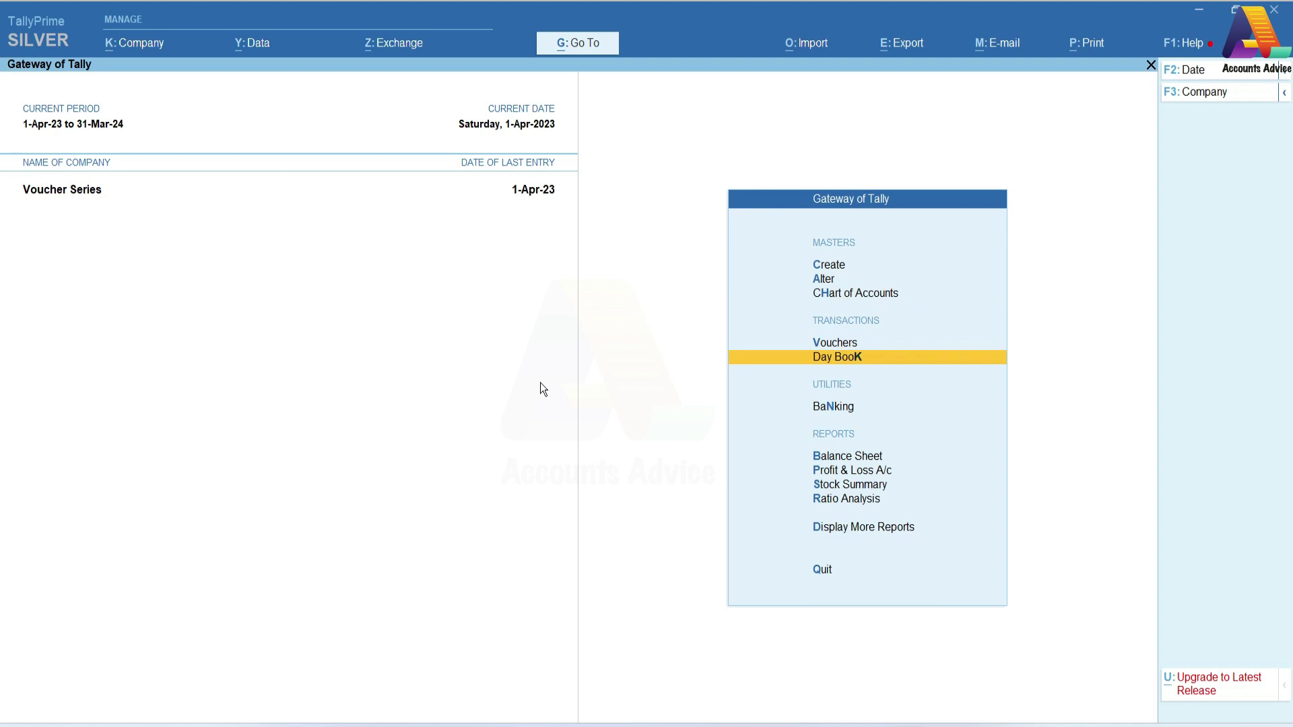
key(Return)
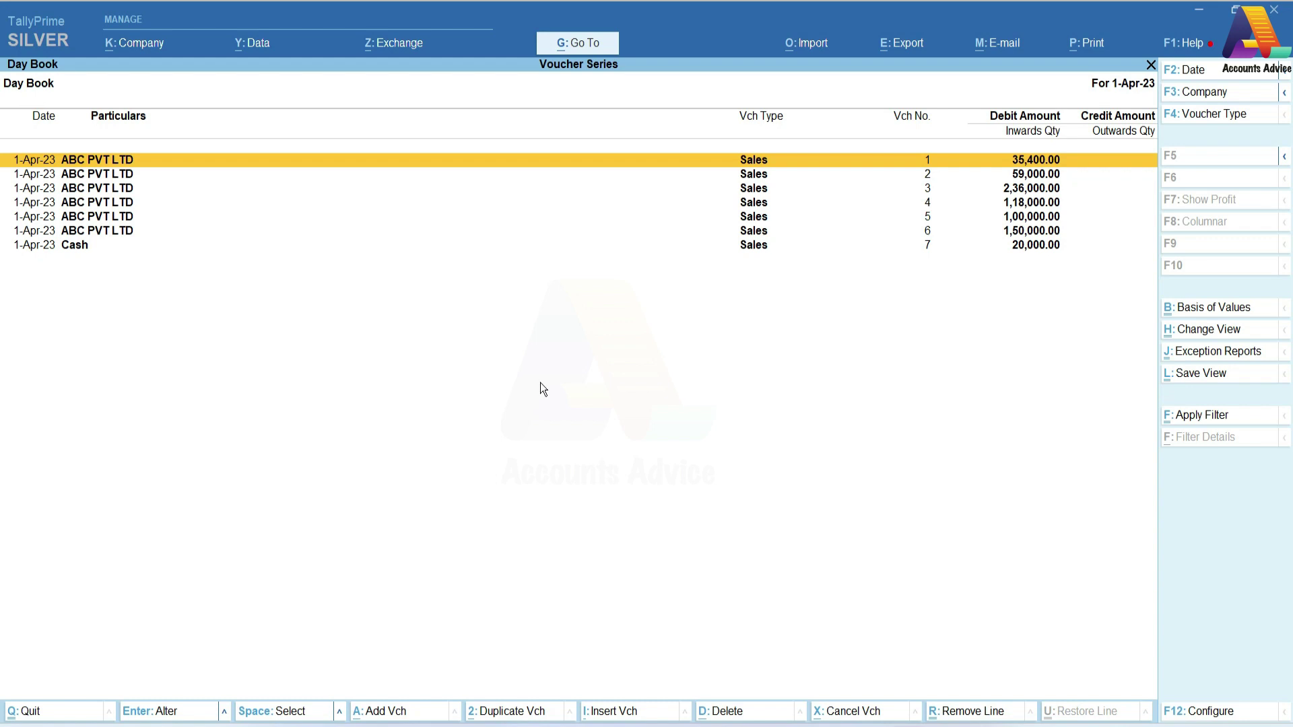
Step: Leave the Day Book and open the Sales voucher type master for alteration
key(Escape)
key(Up)
key(Up)
key(Up)
key(Return)
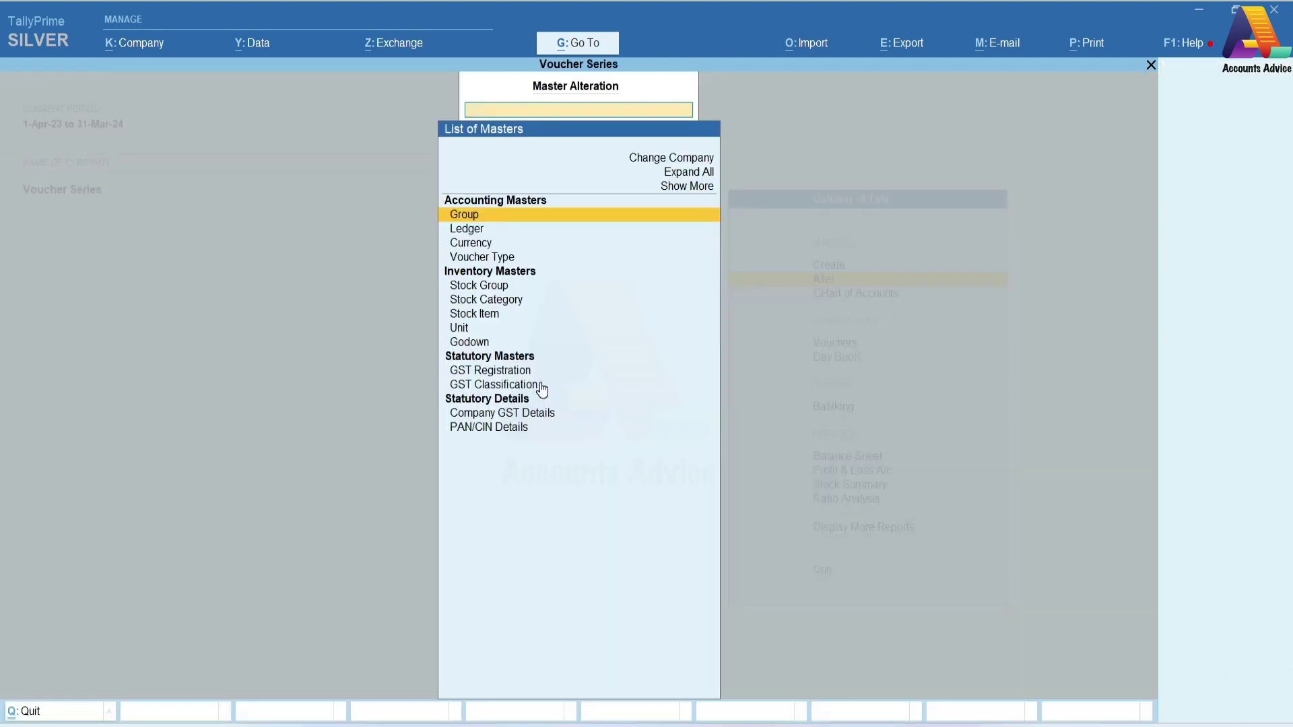
key(Down)
key(Down)
key(Down)
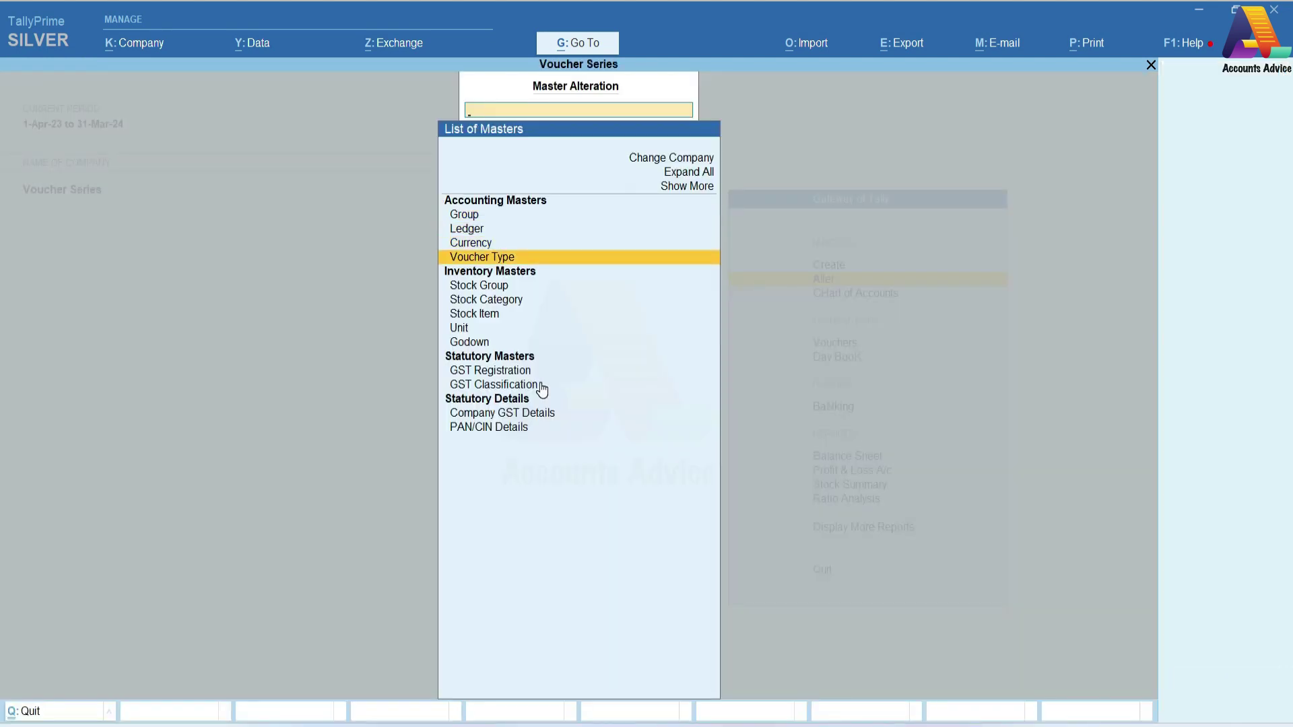
key(Return)
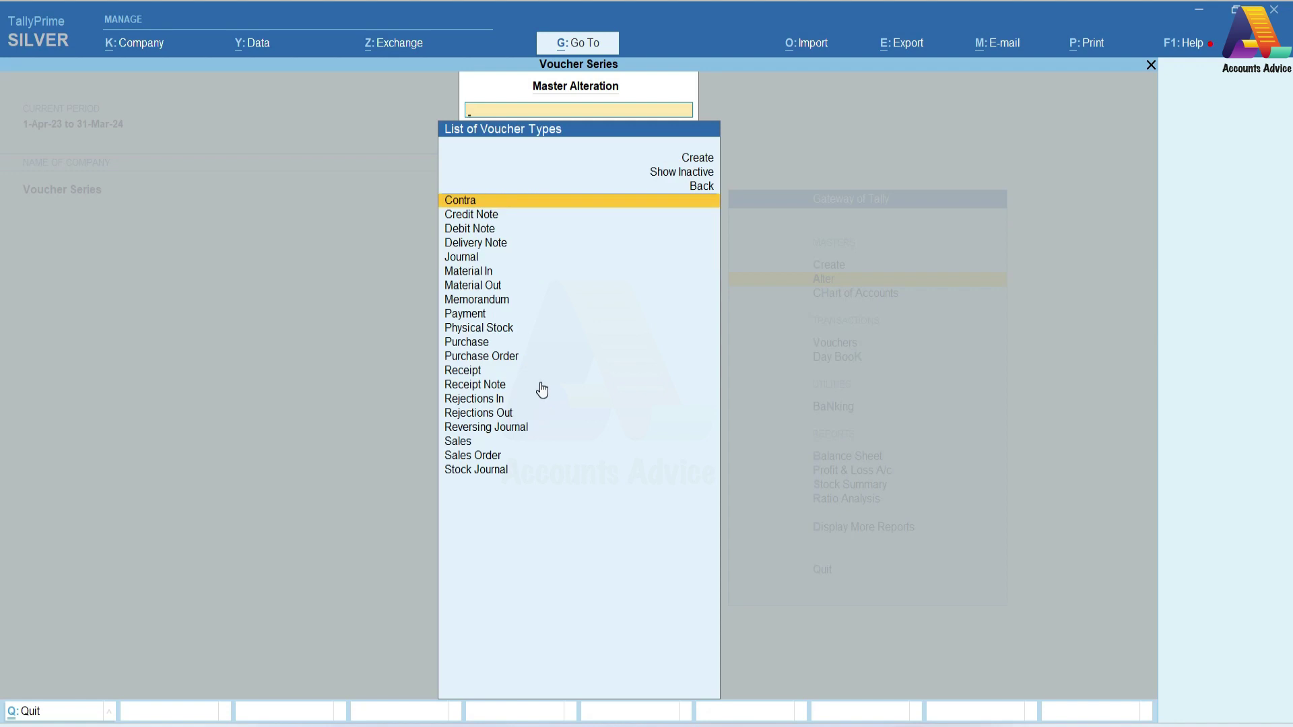
text(sa)
key(Return)
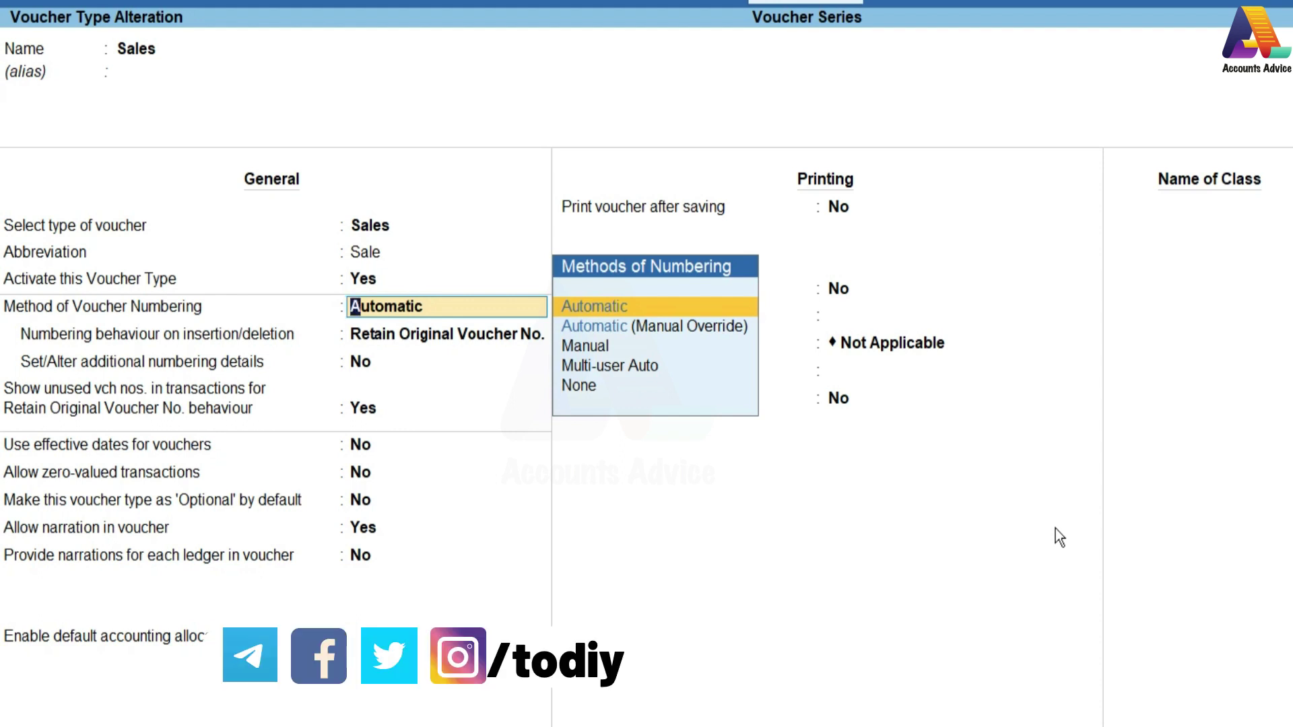
Step: Keep Automatic numbering with Retain Original Voucher No., enable additional numbering details and accept those details as they are
key(Return)
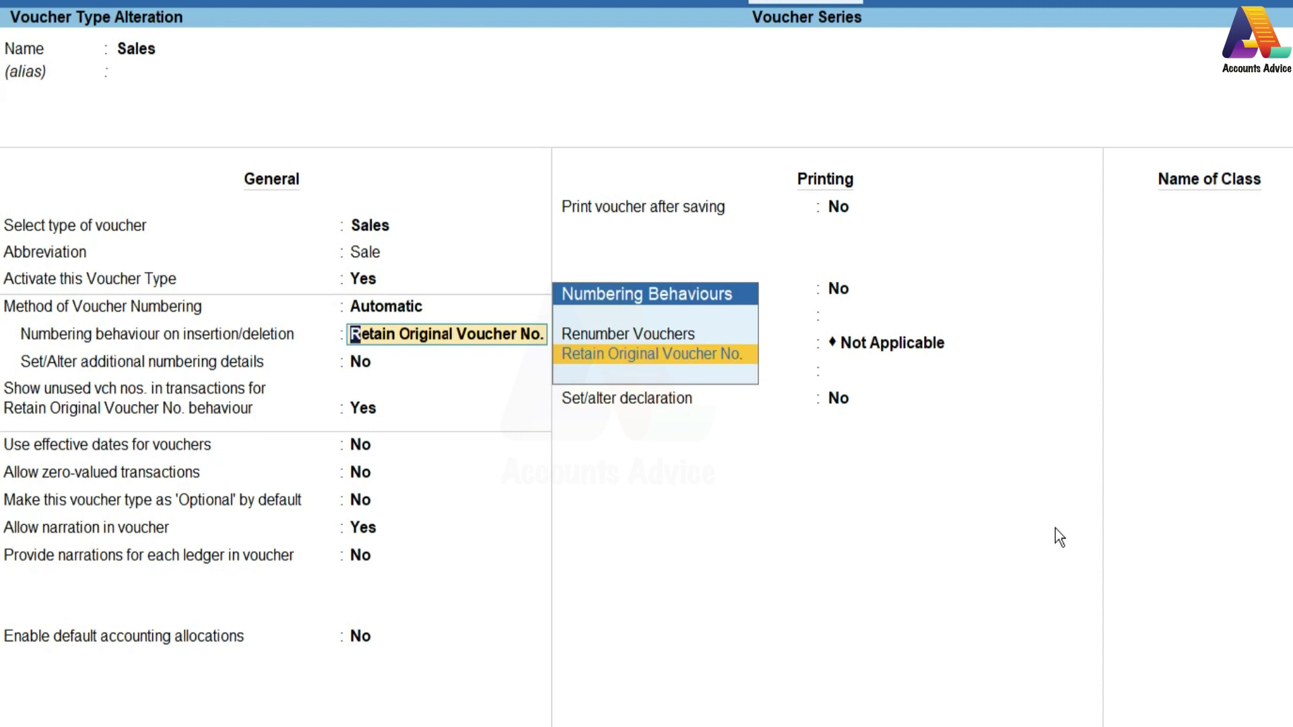
key(Up)
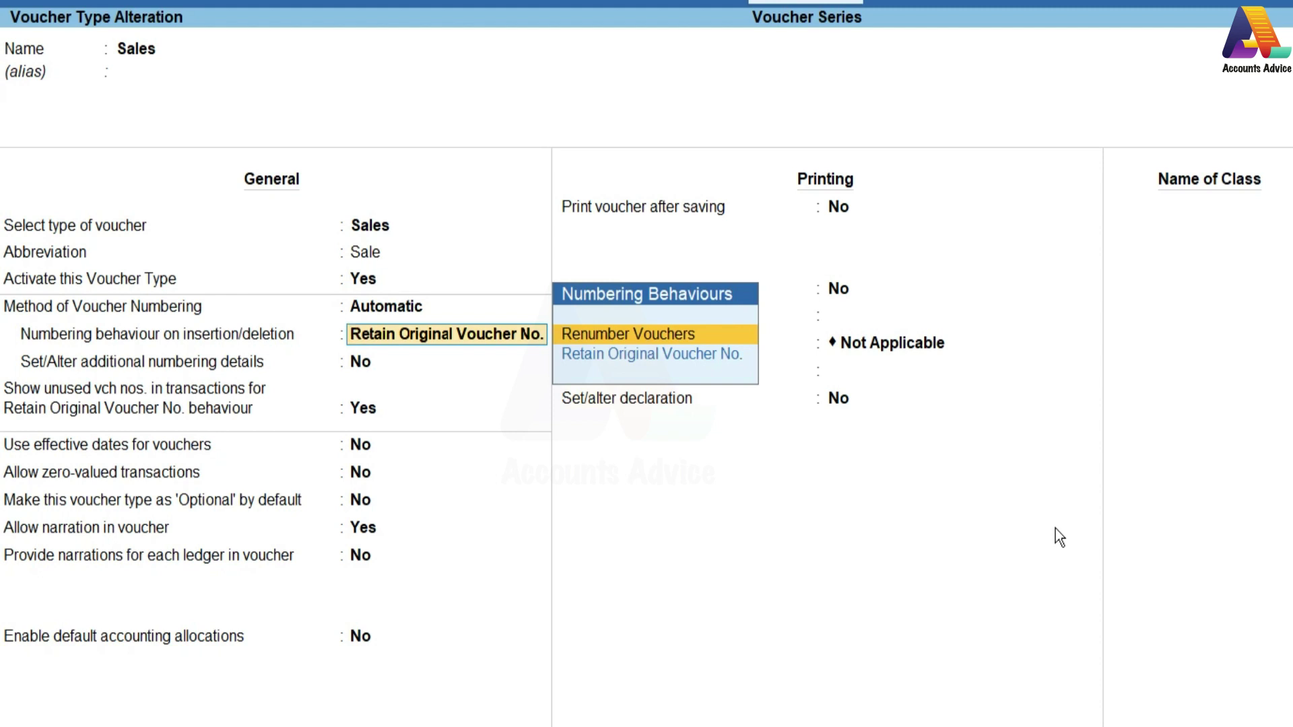
key(Down)
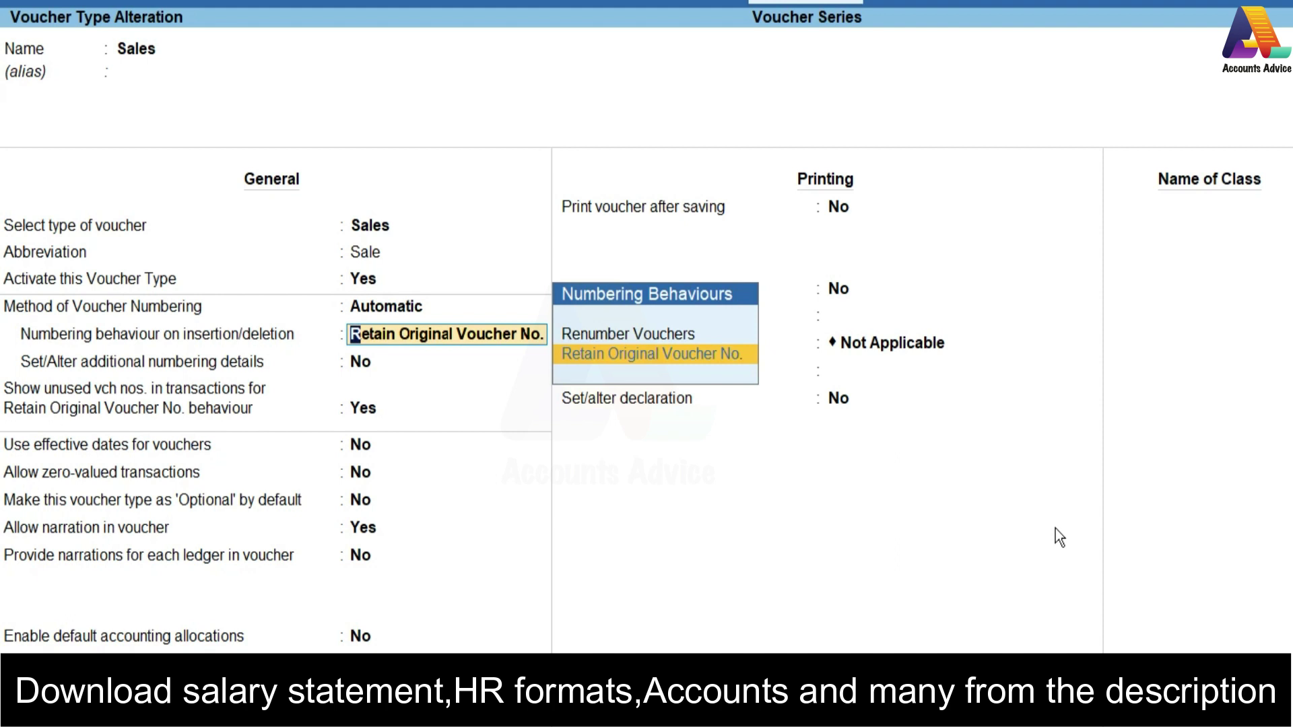
key(Return)
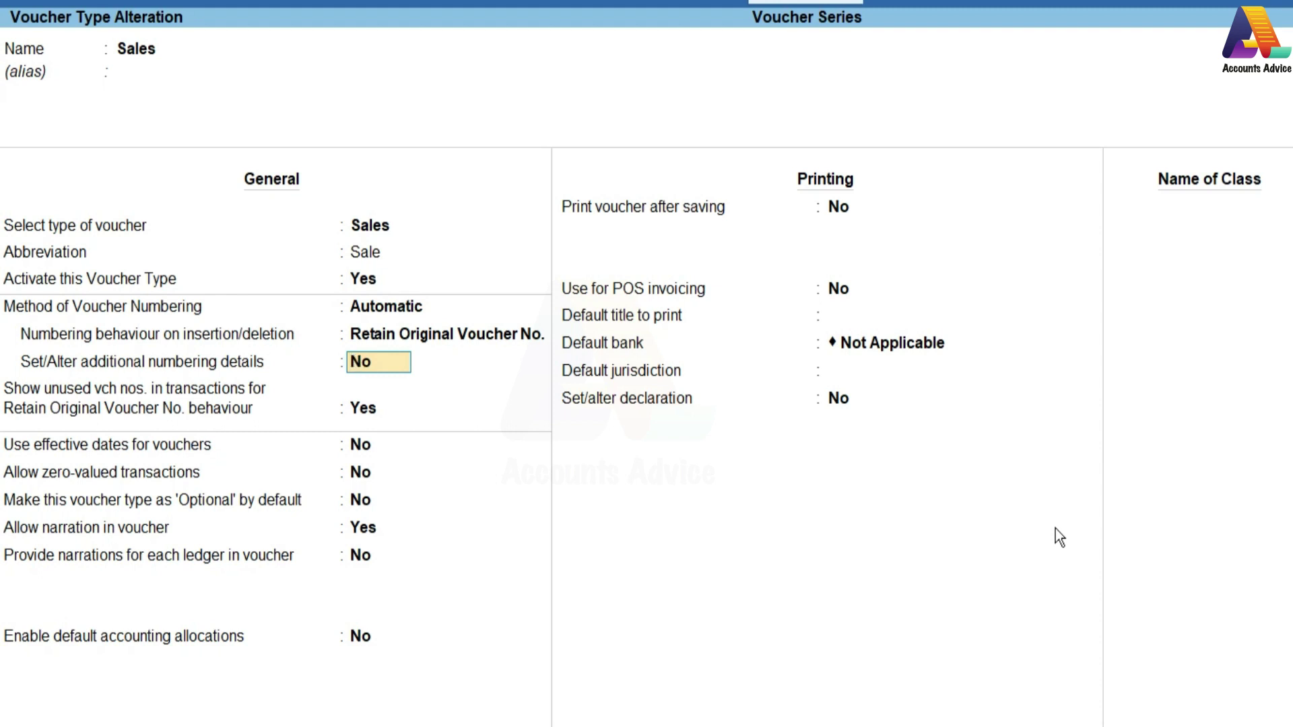
key(y)
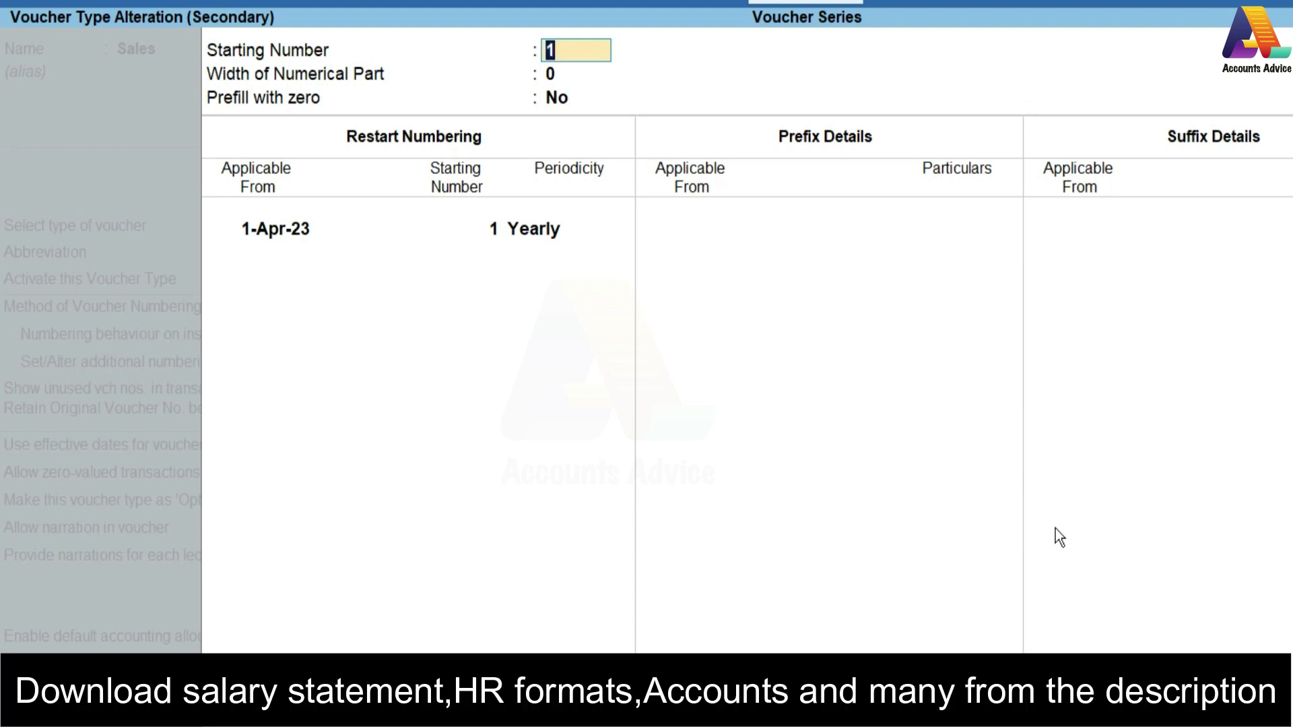
key(ctrl+a)
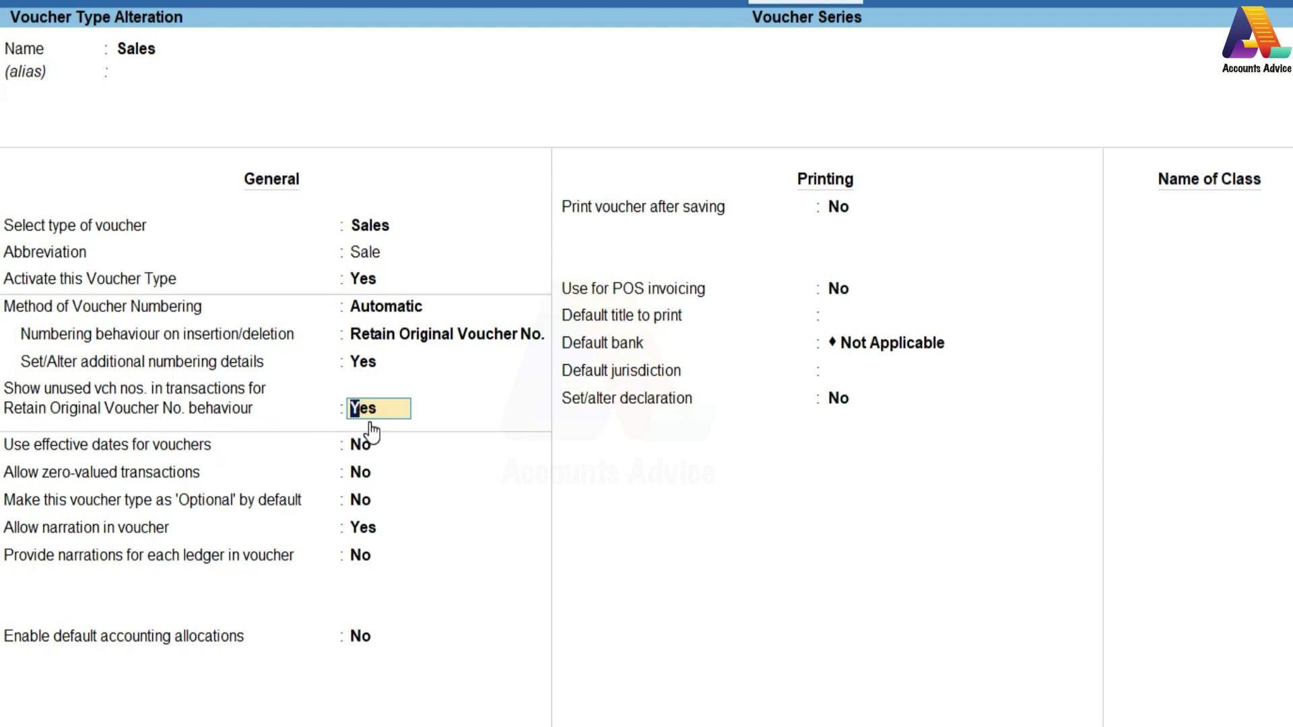
Step: Review the numbering method, insertion/deletion behaviour and unused voucher number option, and save the Sales voucher type
key(ctrl+a)
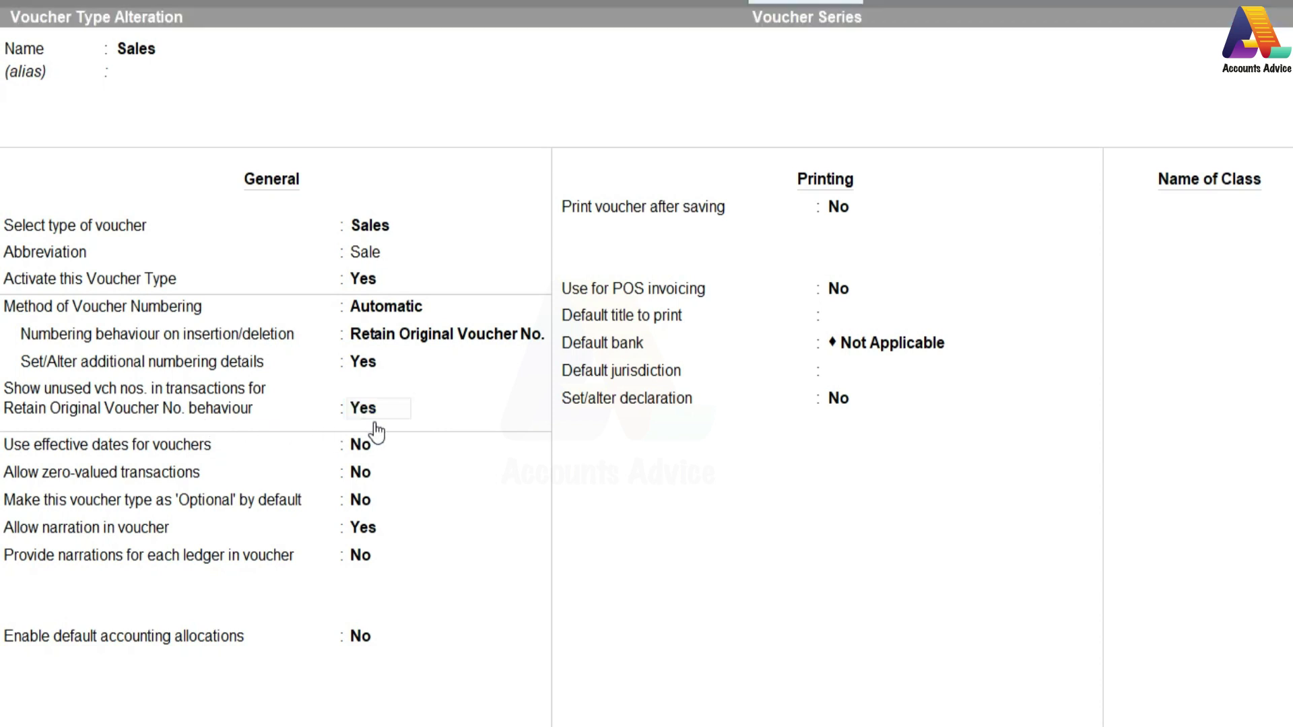
click(375, 426)
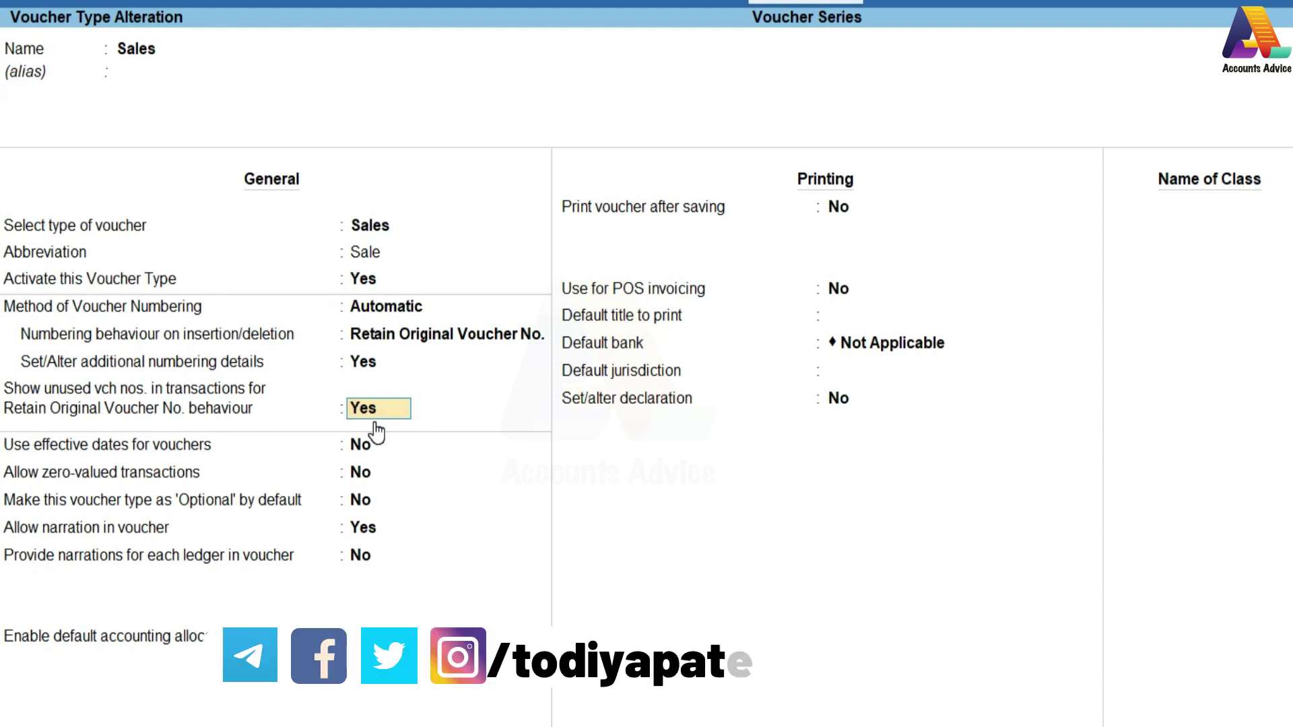
click(365, 314)
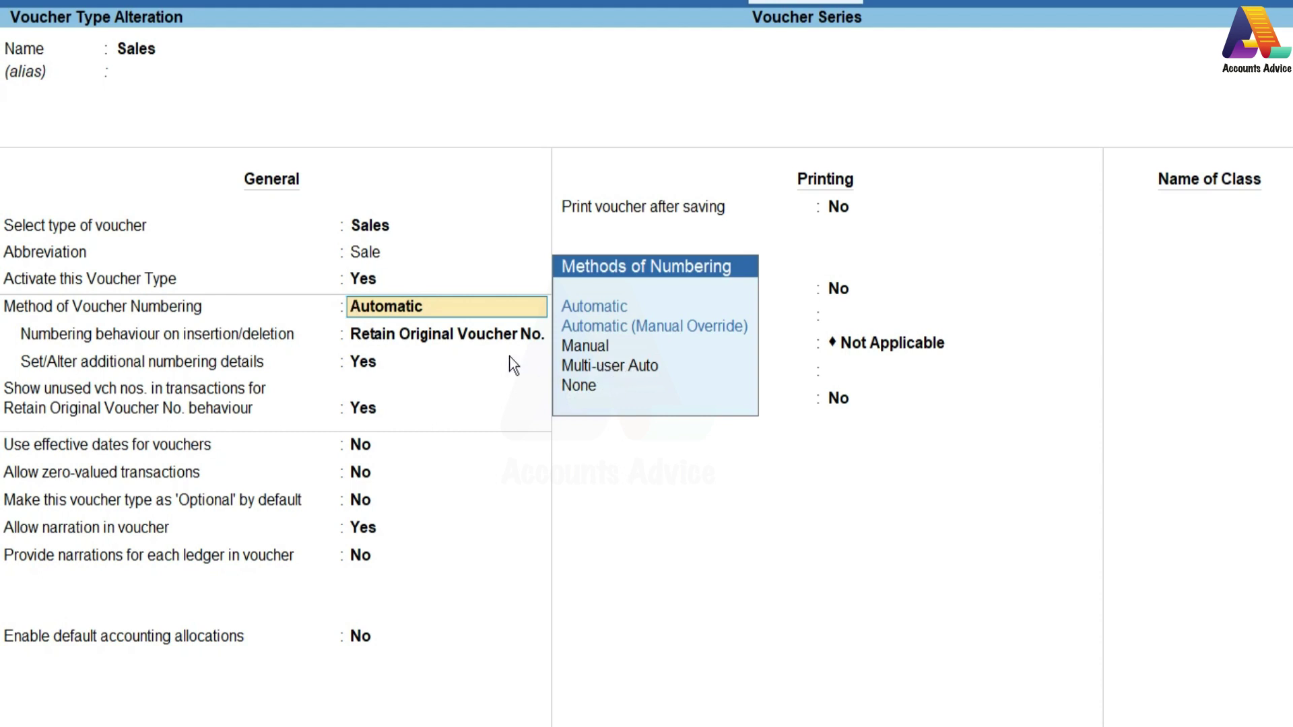
click(422, 334)
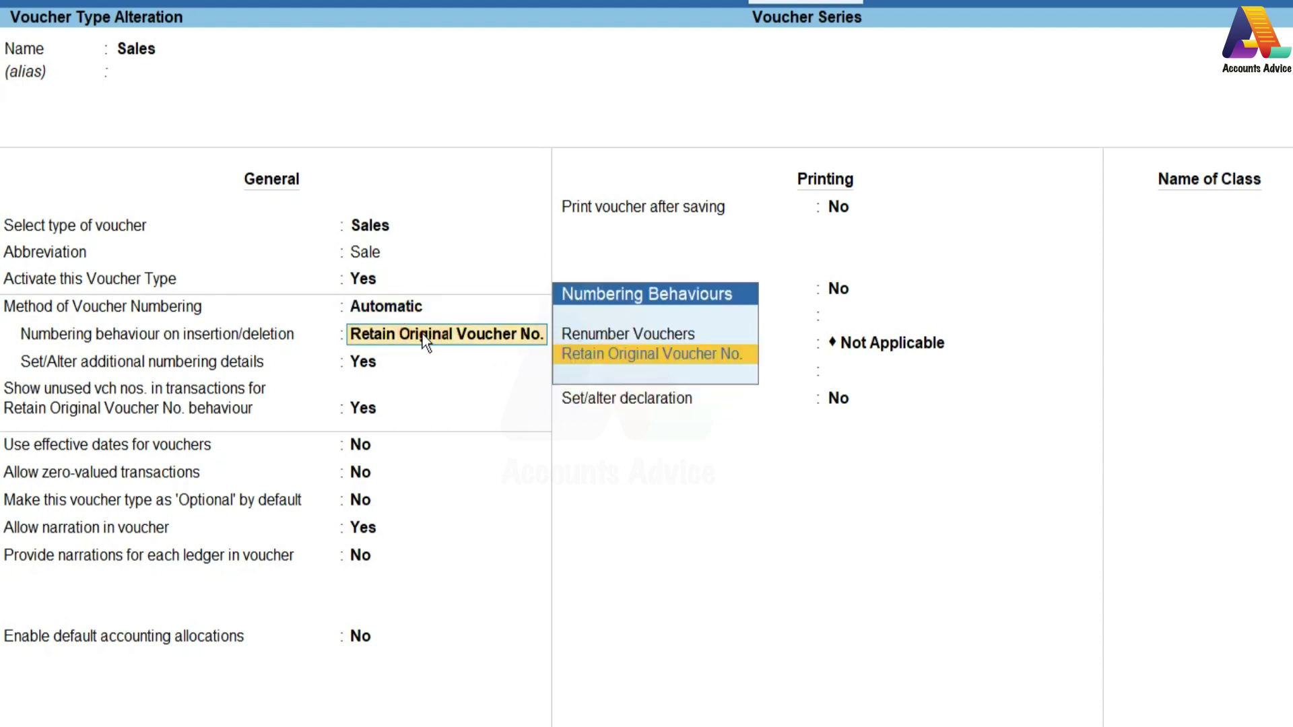
click(364, 410)
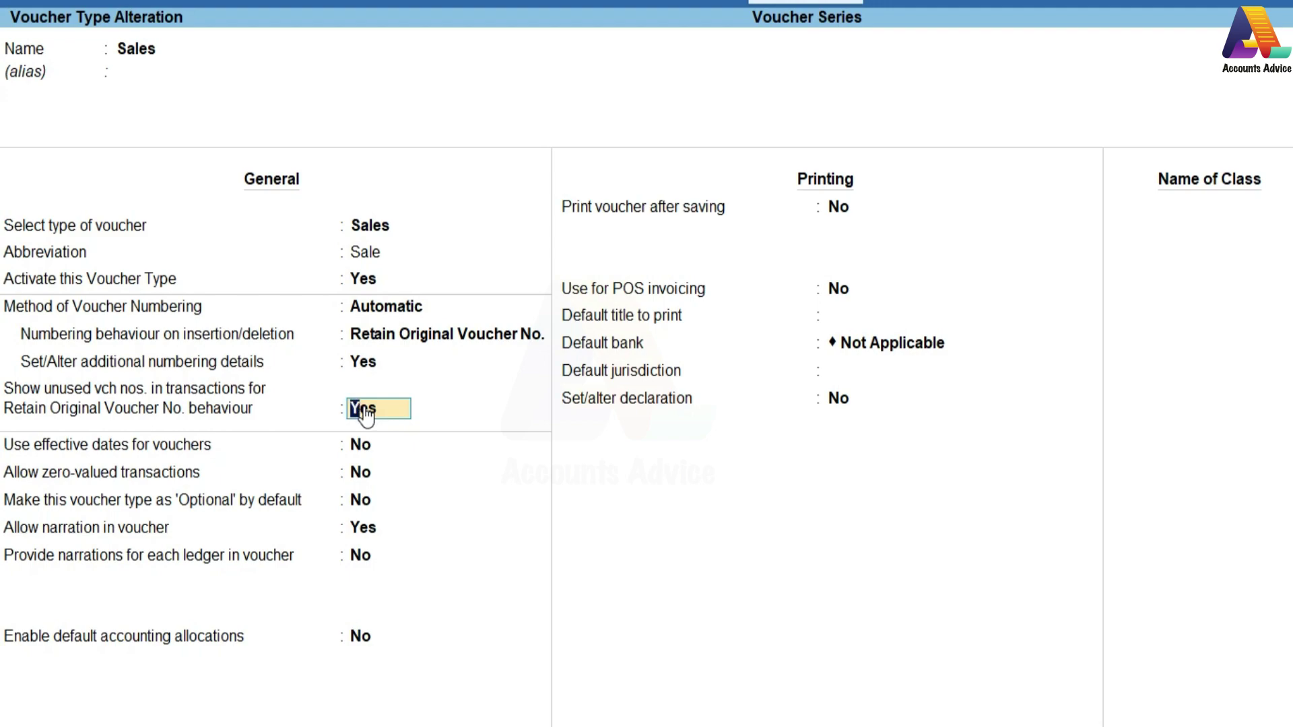
key(ctrl+a)
key(Escape)
Step: Open the Account Books section of the additional reports
key(Down)
key(Down)
key(Down)
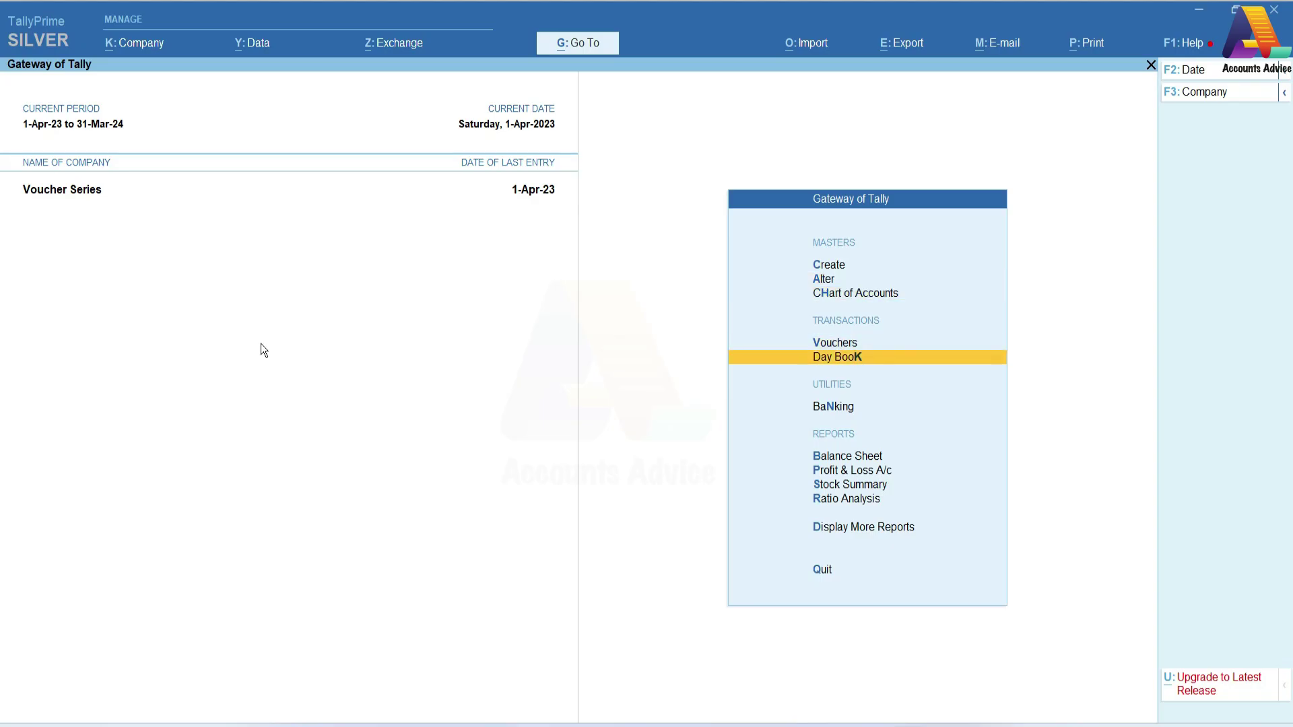
key(Down)
key(Down)
key(Down)
key(Down)
key(Down)
key(Down)
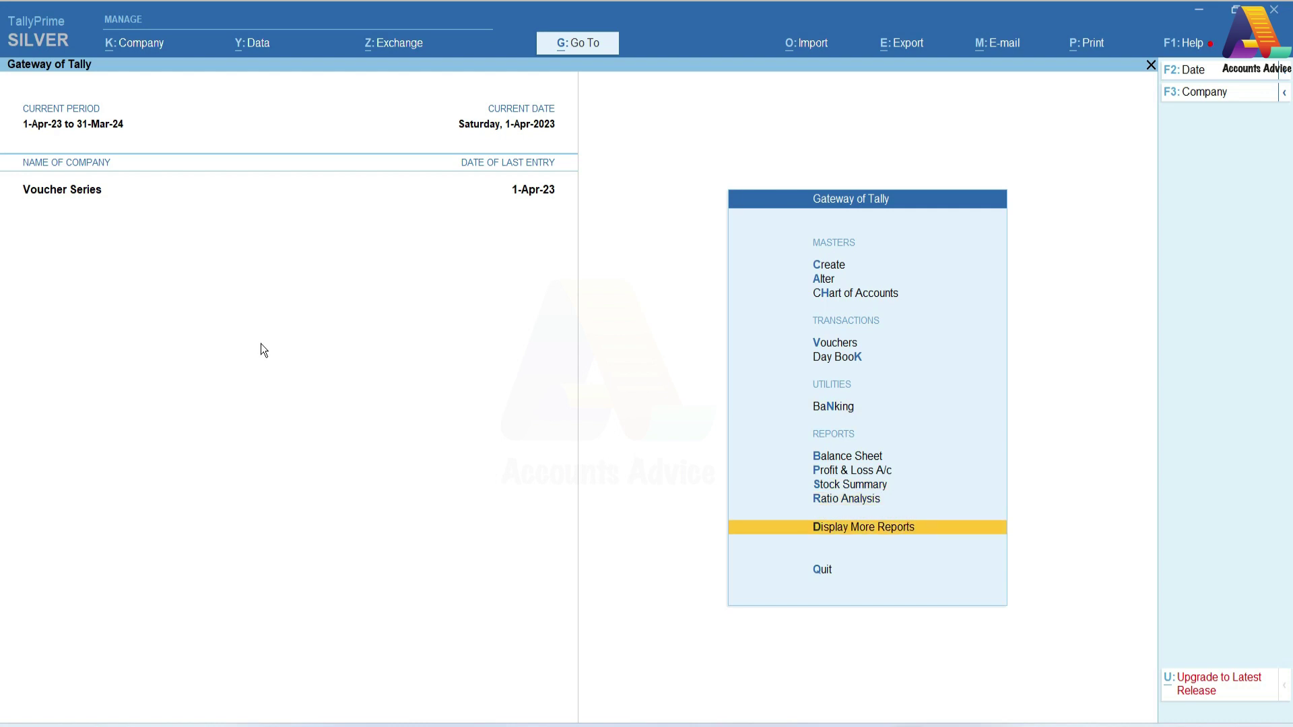
key(Return)
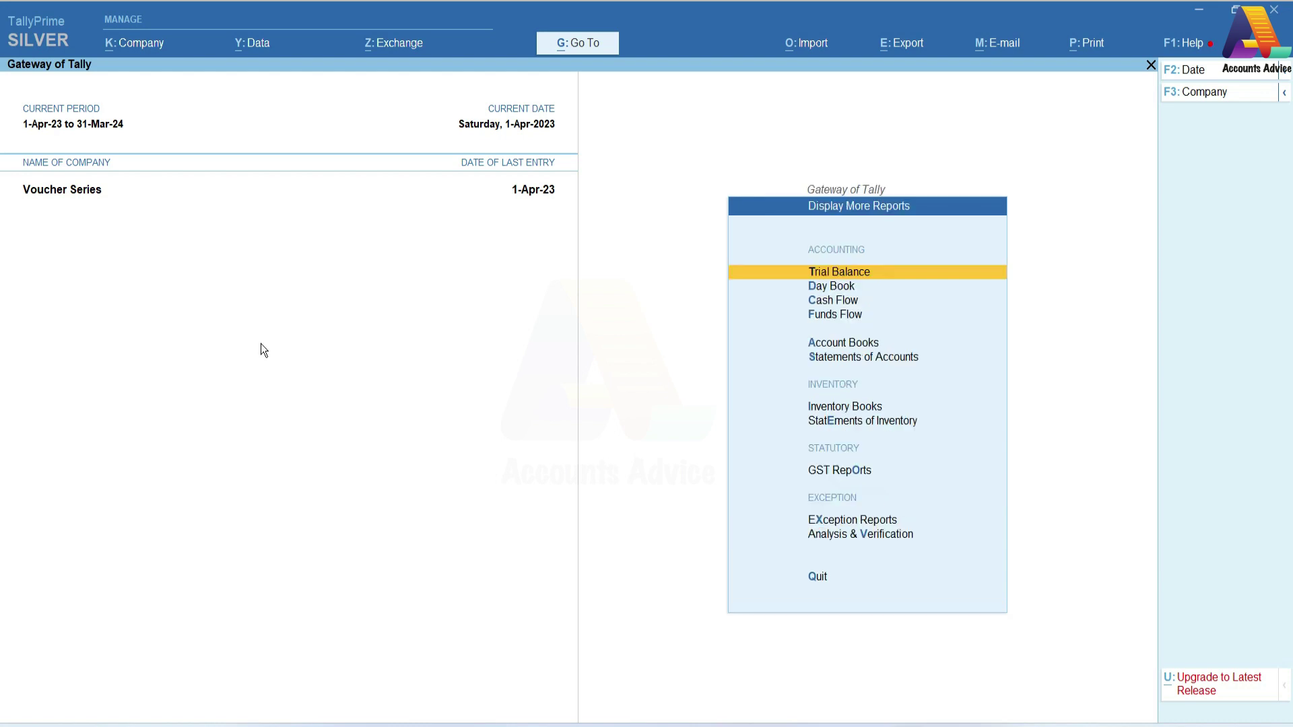
key(Down)
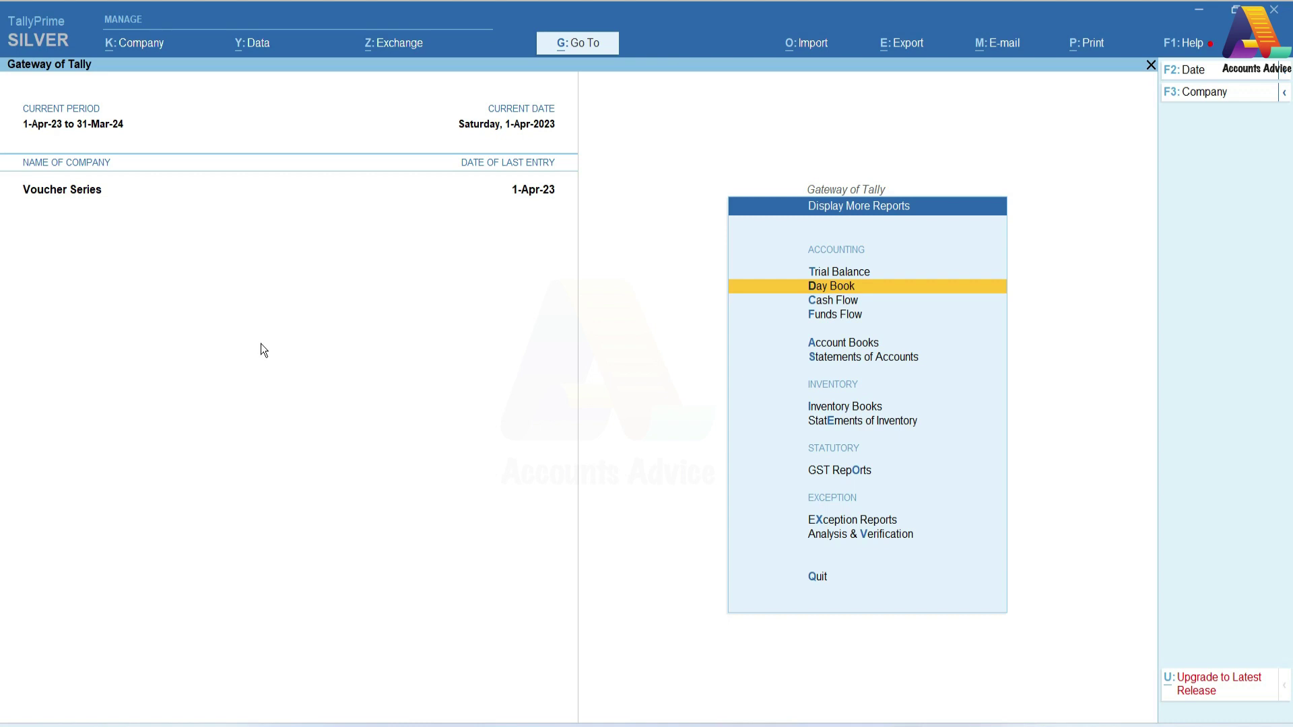
key(Down)
key(Down)
key(Down)
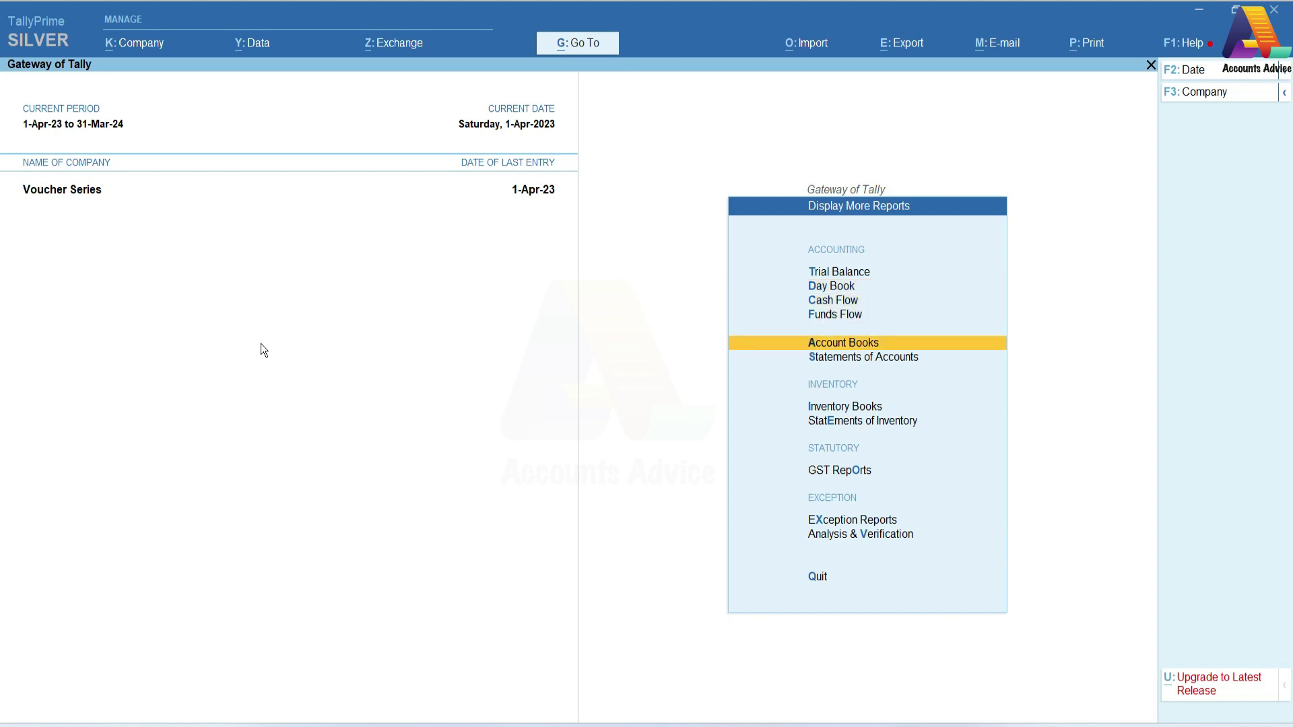
key(Return)
Step: Open the Sales Register and list all sales vouchers for April
key(Down)
key(Down)
key(Down)
key(Down)
key(Down)
key(Down)
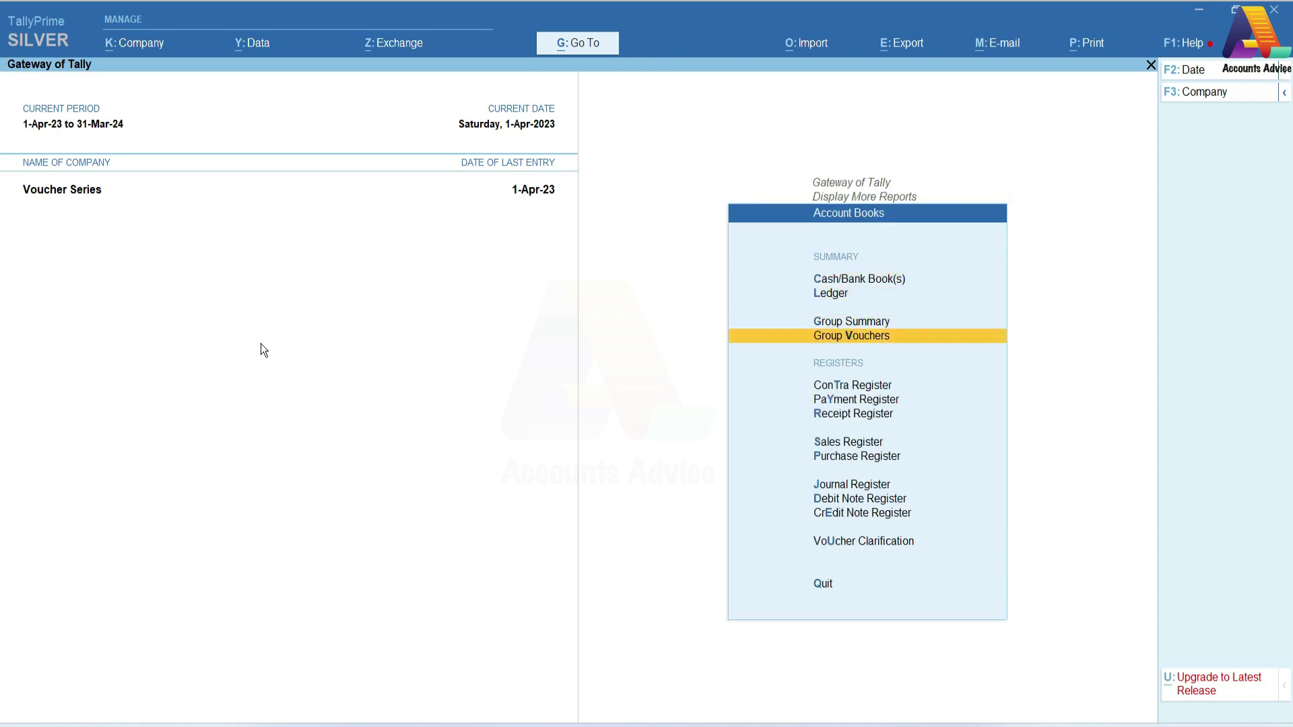
key(Down)
key(Return)
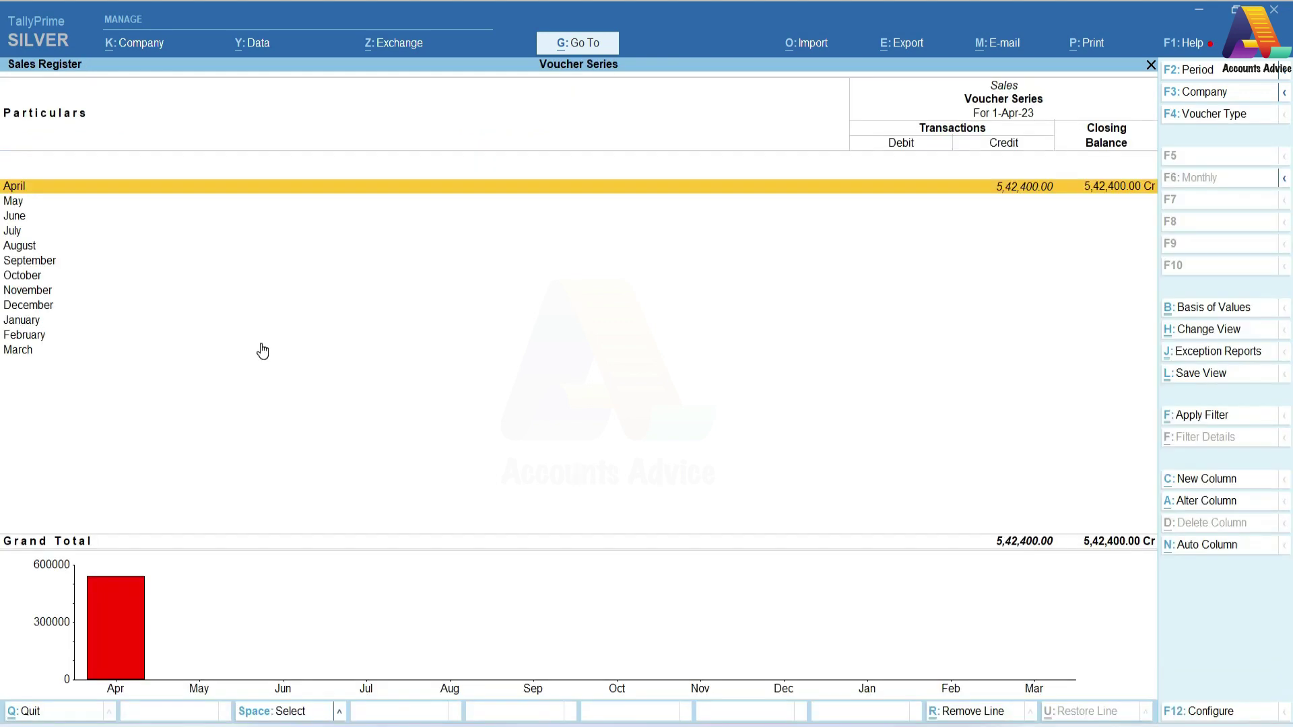
key(Return)
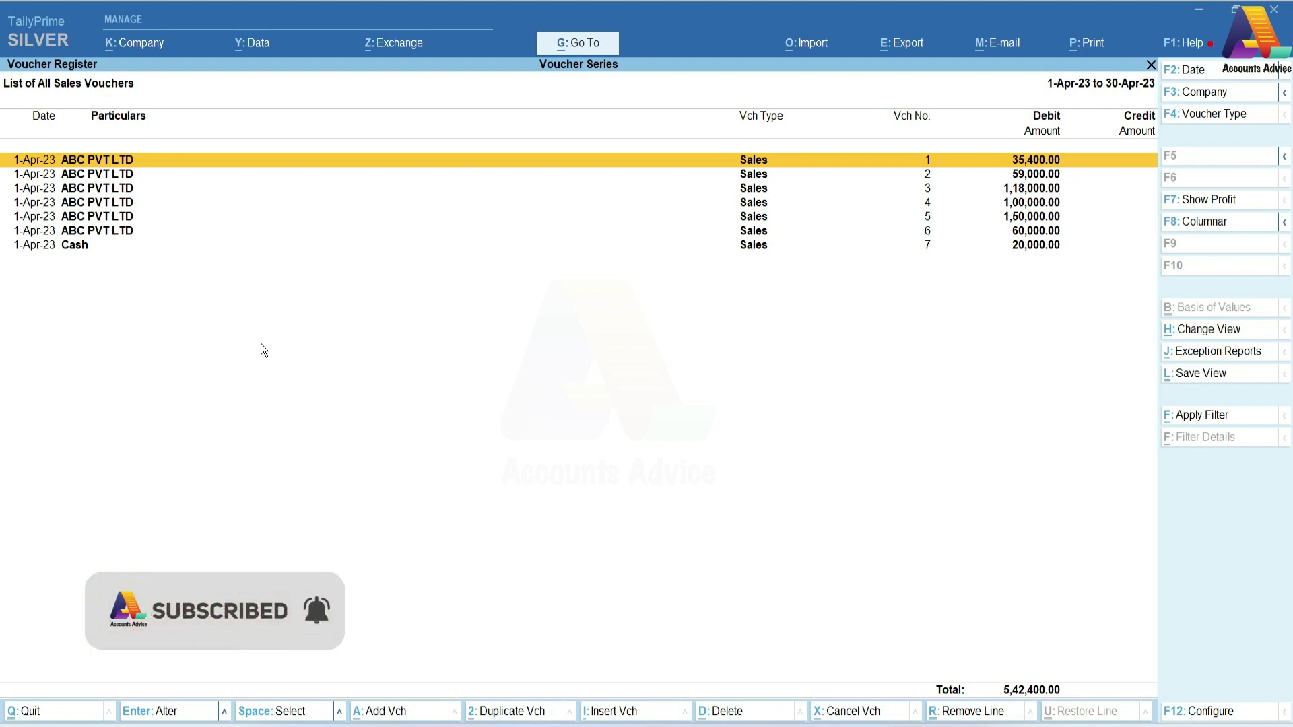
Step: Delete ABC PVT LTD's sales voucher no. 3 from the April voucher list
key(Down)
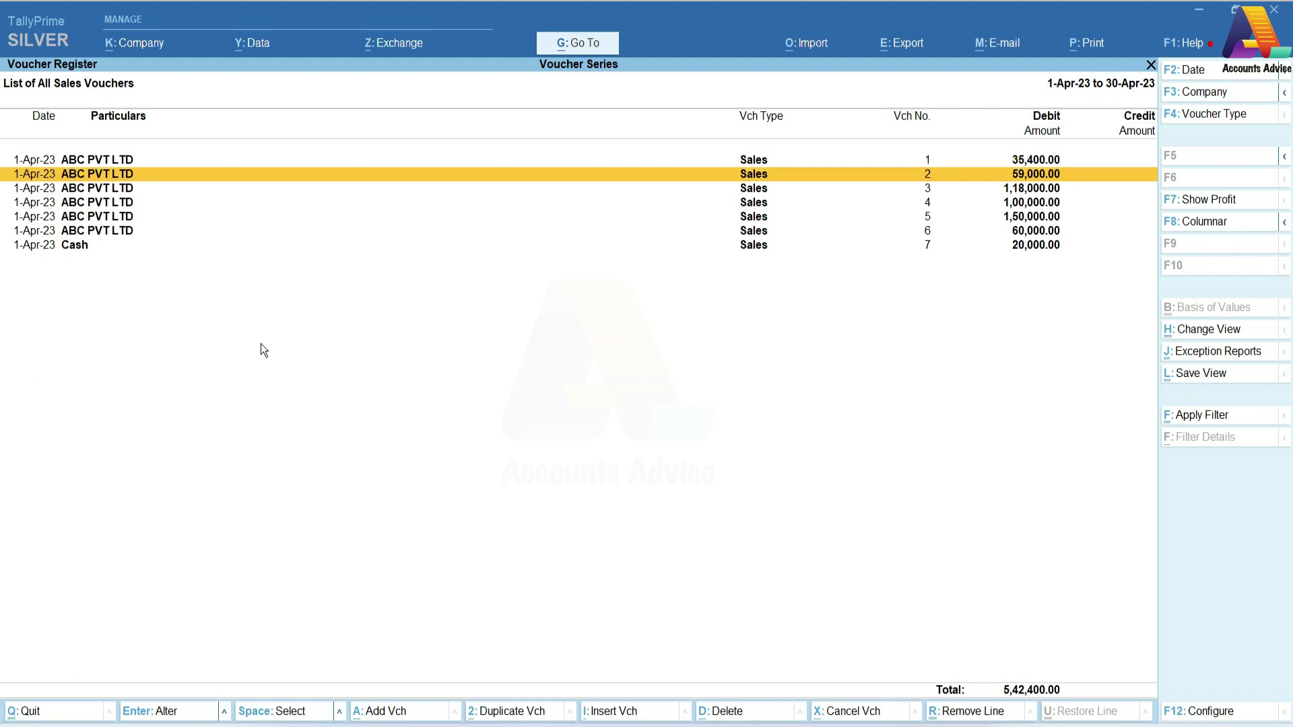
key(Down)
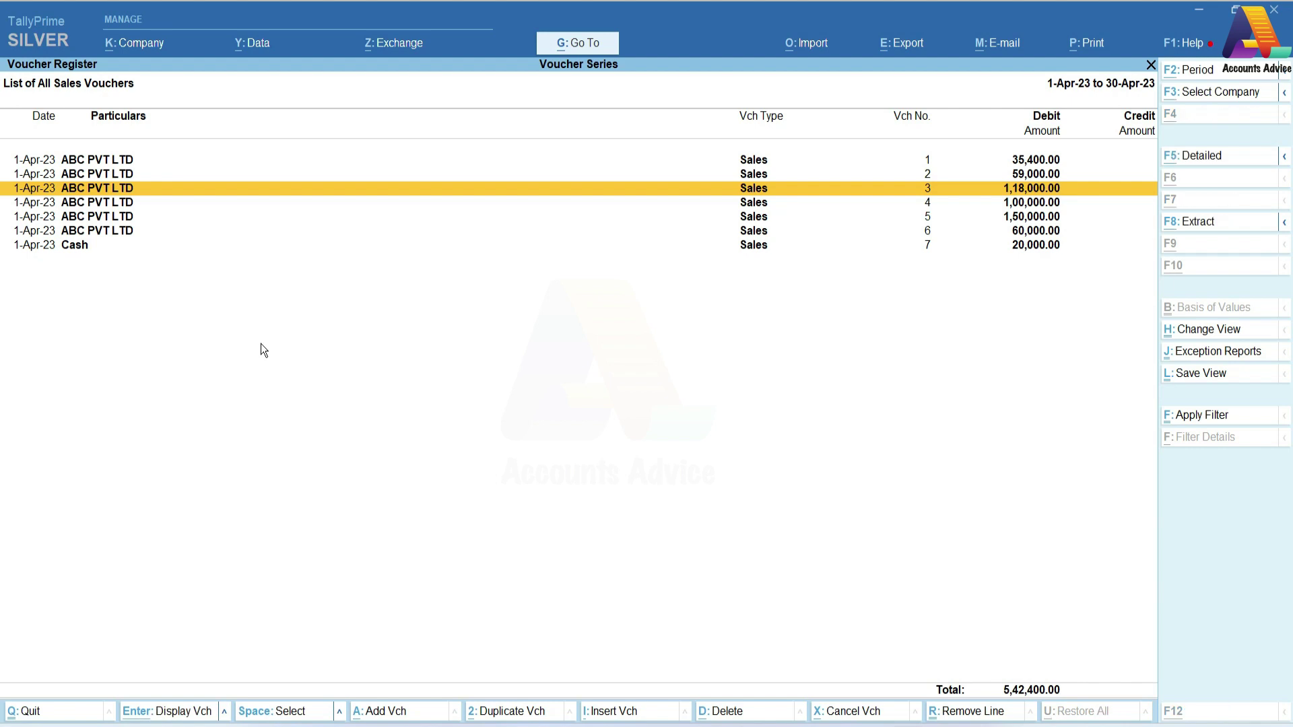
key(alt+d)
key(Return)
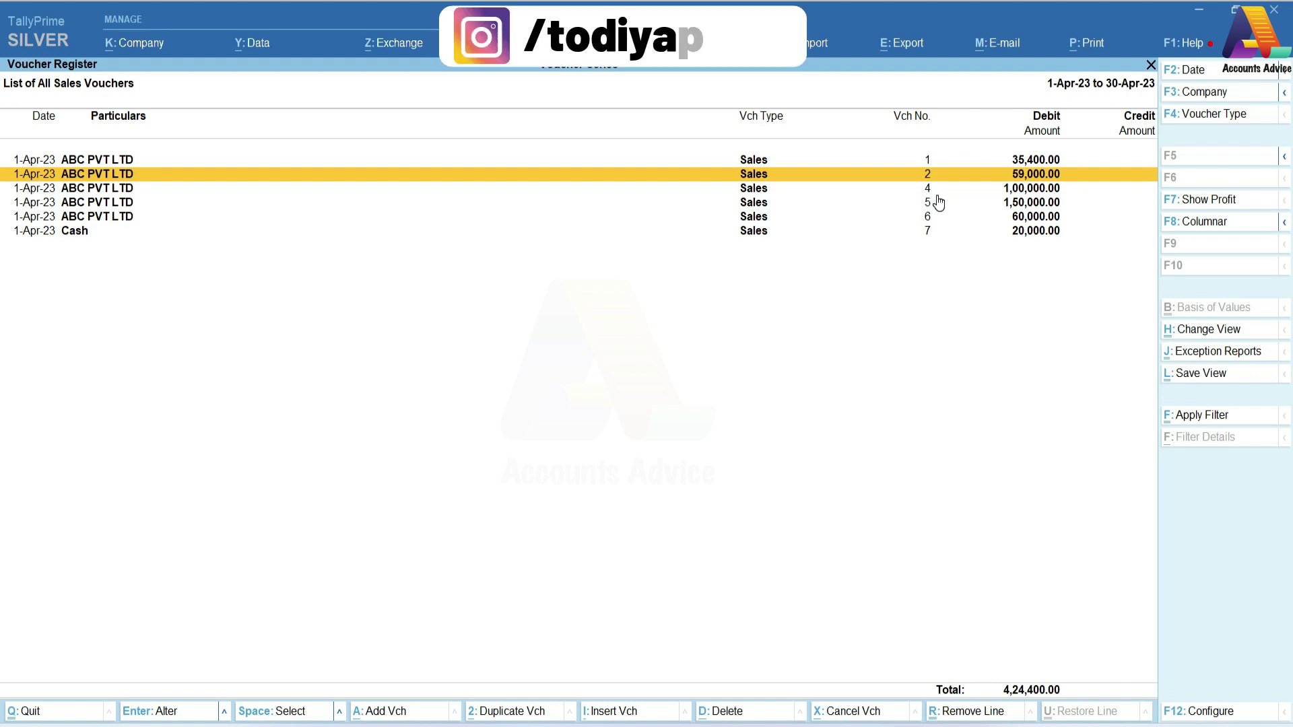
Step: Check the voucher numbers of the sales vouchers remaining in the April list
key(Down)
key(Down)
key(Down)
key(Down)
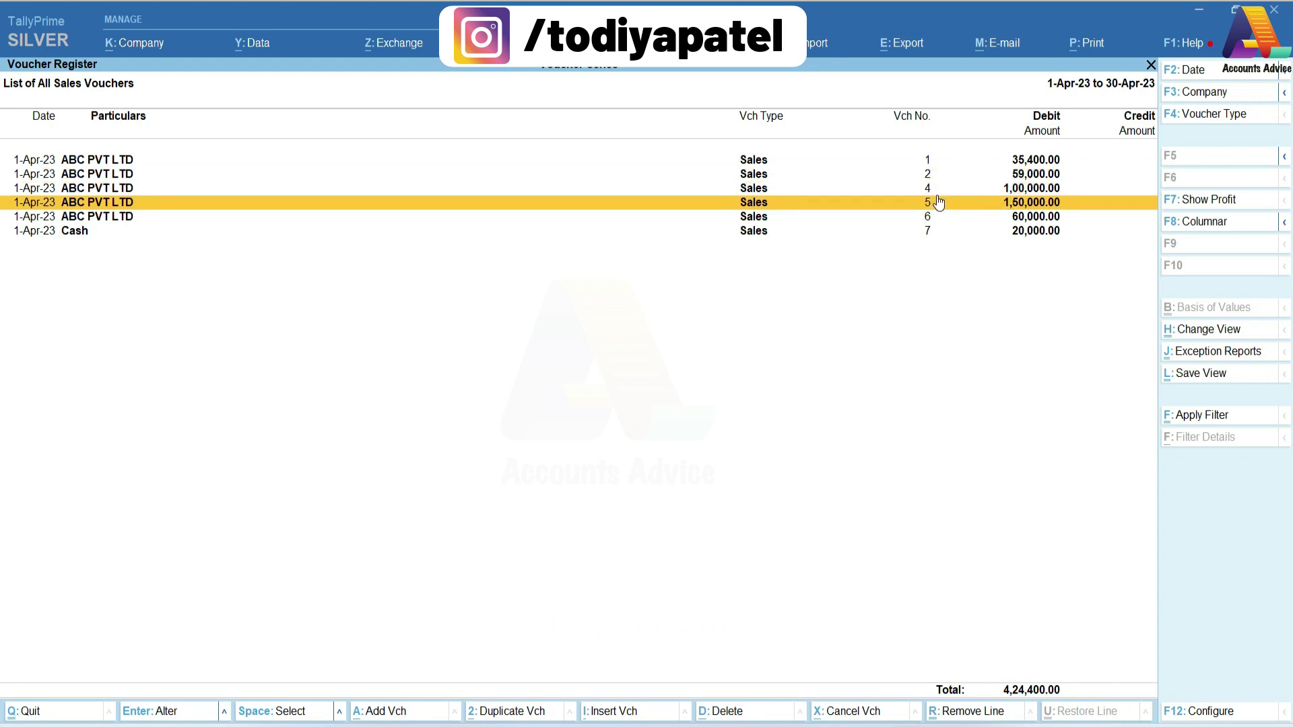
key(Return)
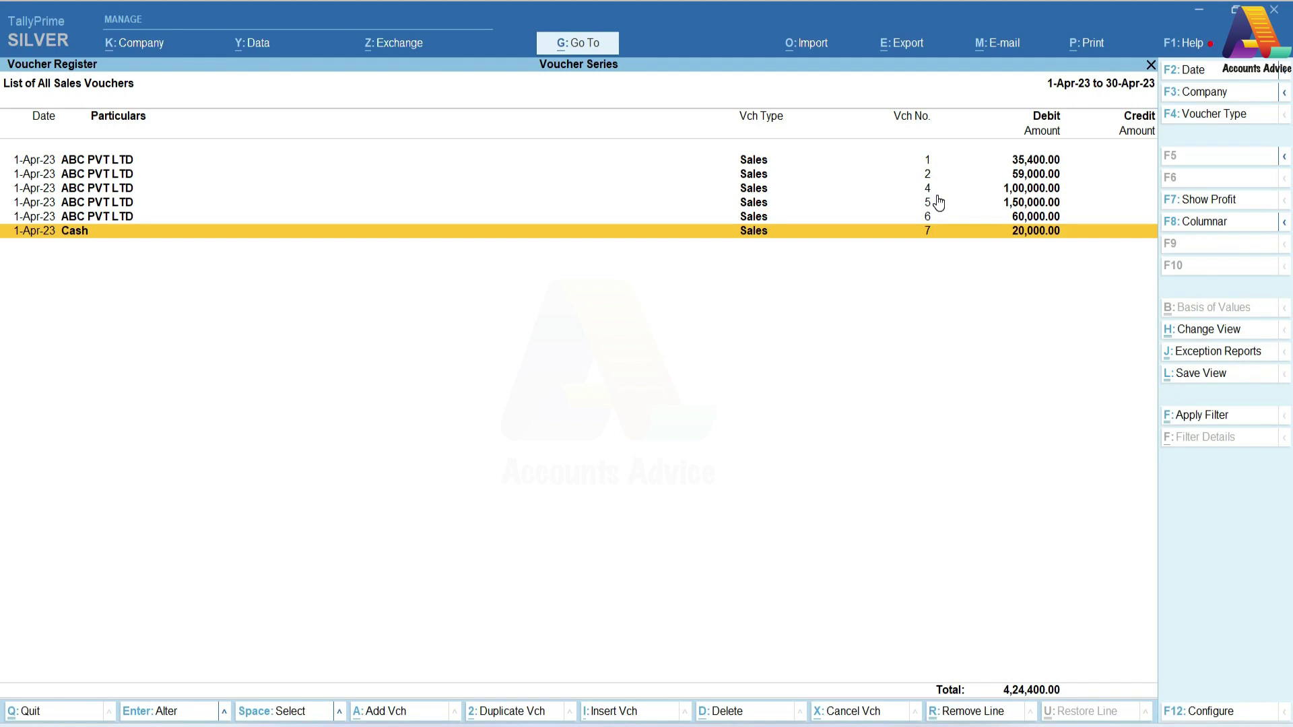
Step: Leave the Sales Register, return to the Gateway of Tally and start a new sales voucher
key(Escape)
key(Escape)
key(Escape)
key(Escape)
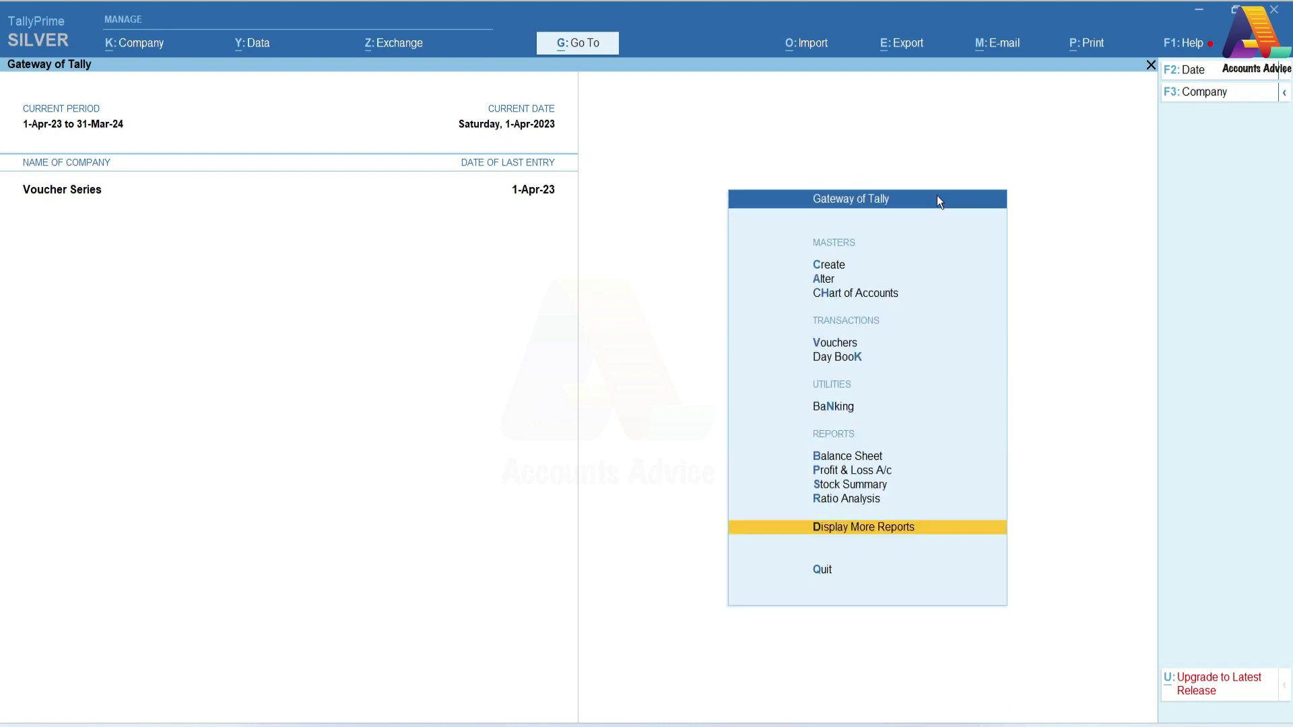
key(v)
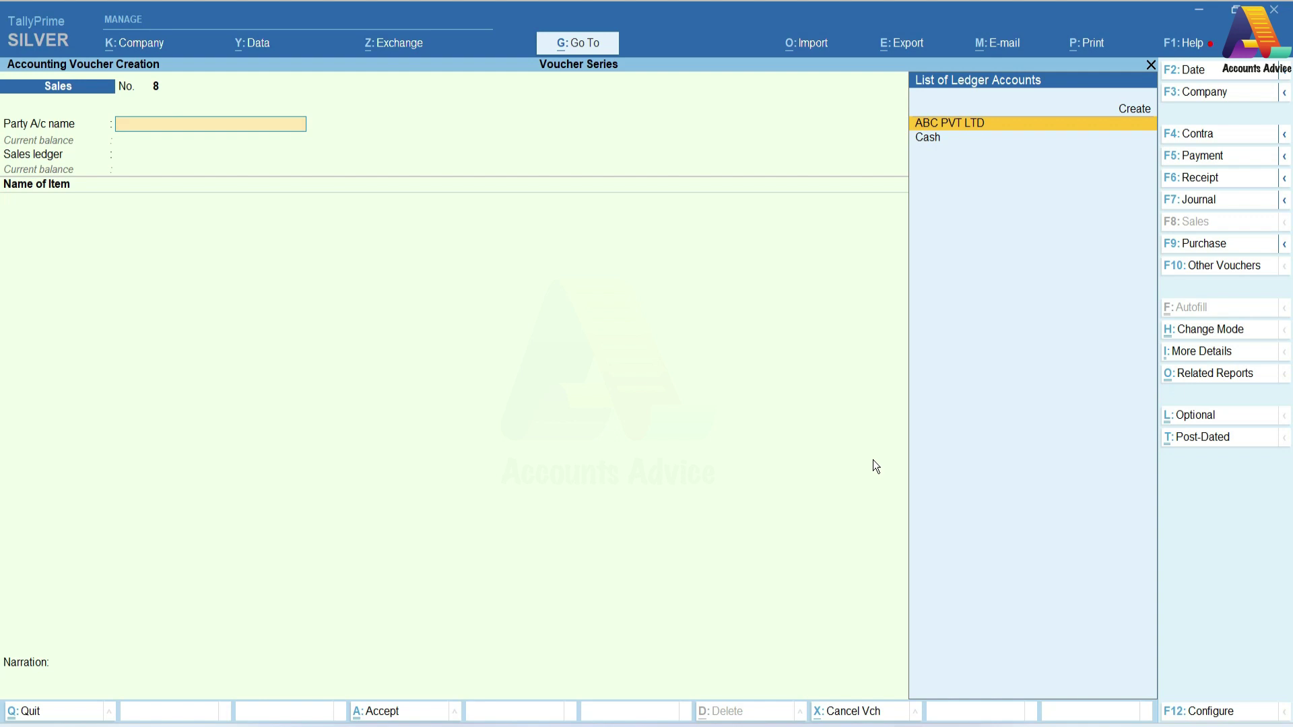
Step: Assign the unused voucher number 3 to the new sales voucher in its Voucher No. Details
click(1187, 356)
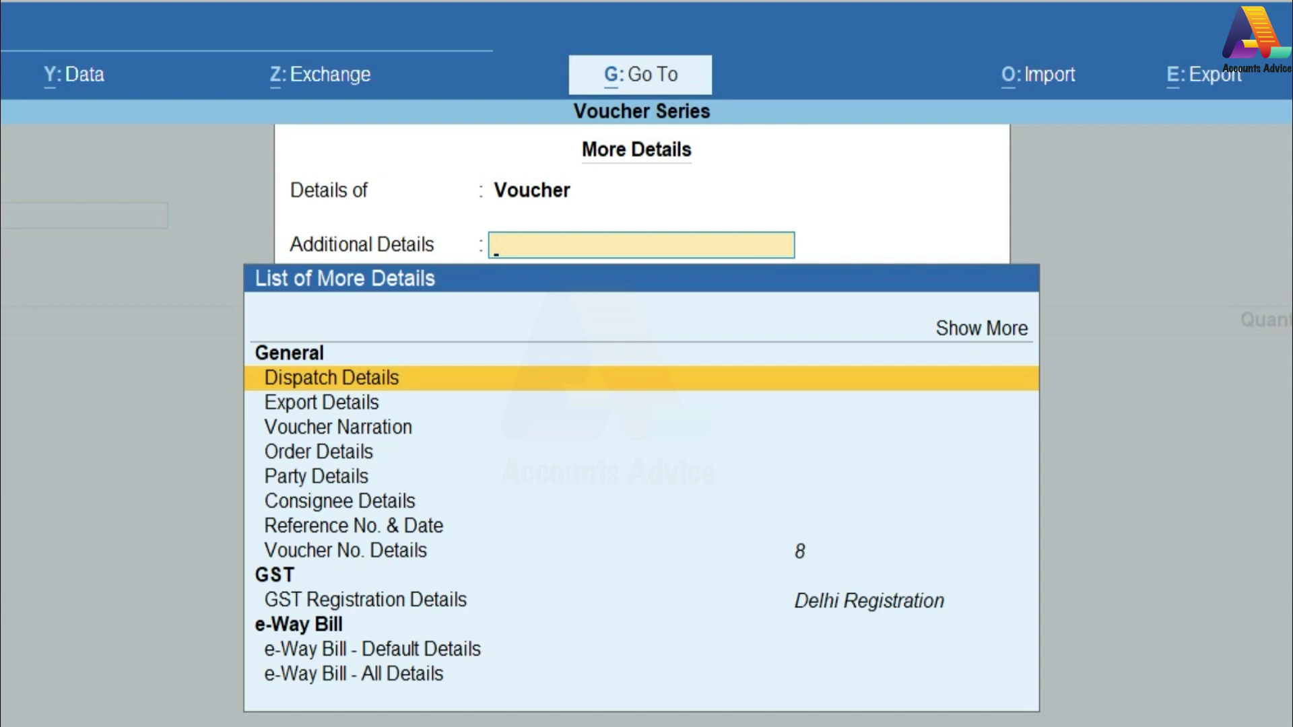
key(Down)
key(Down)
key(Down)
key(Down)
key(Down)
key(Down)
key(Down)
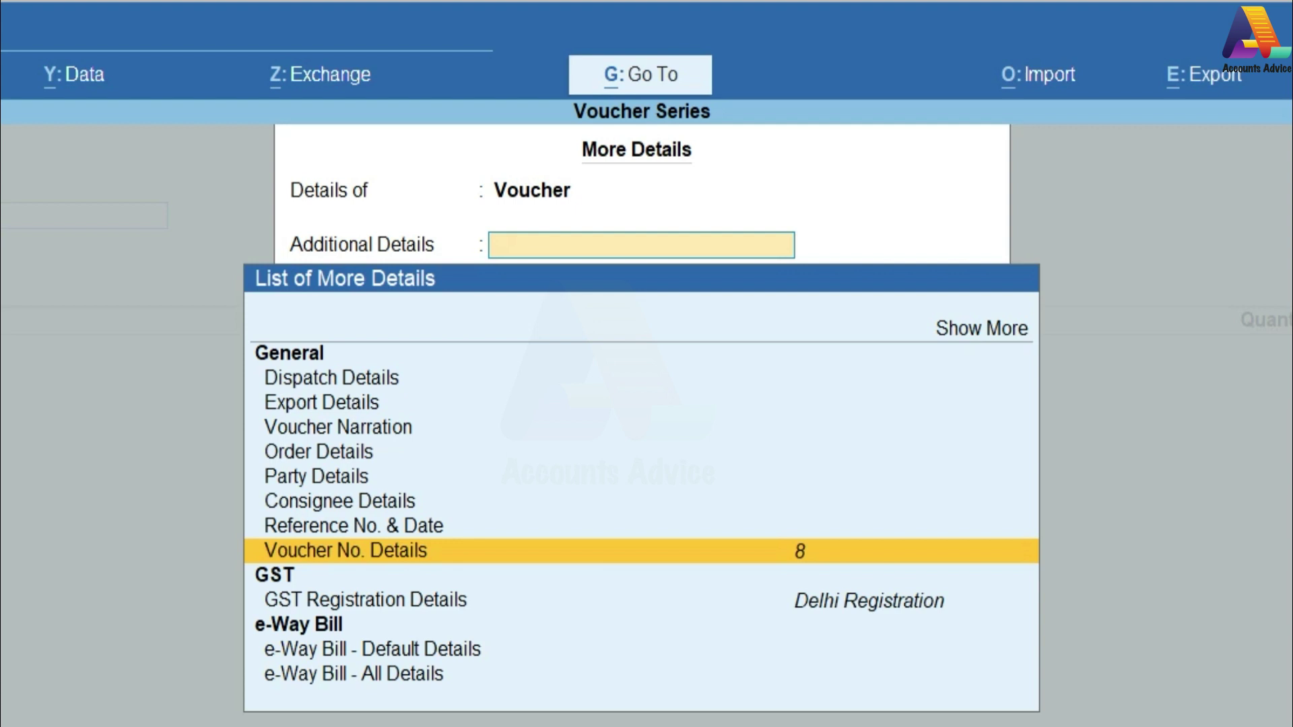
key(Return)
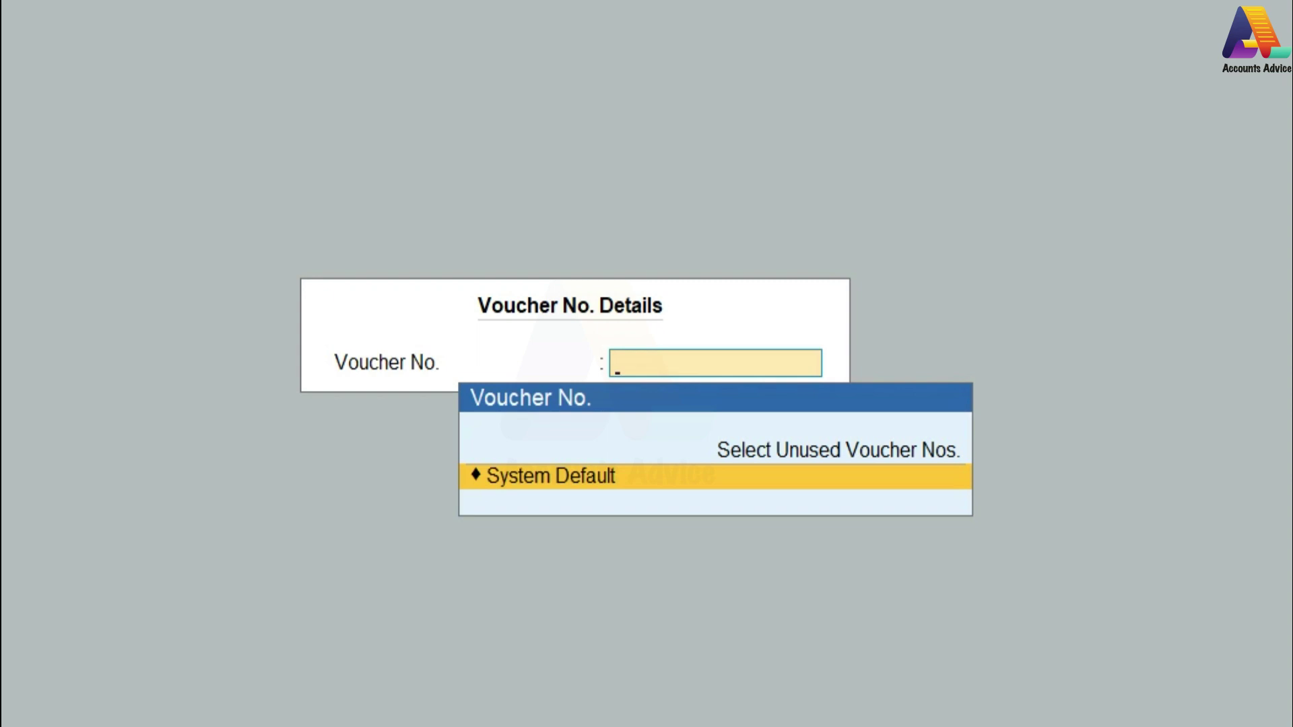
key(Up)
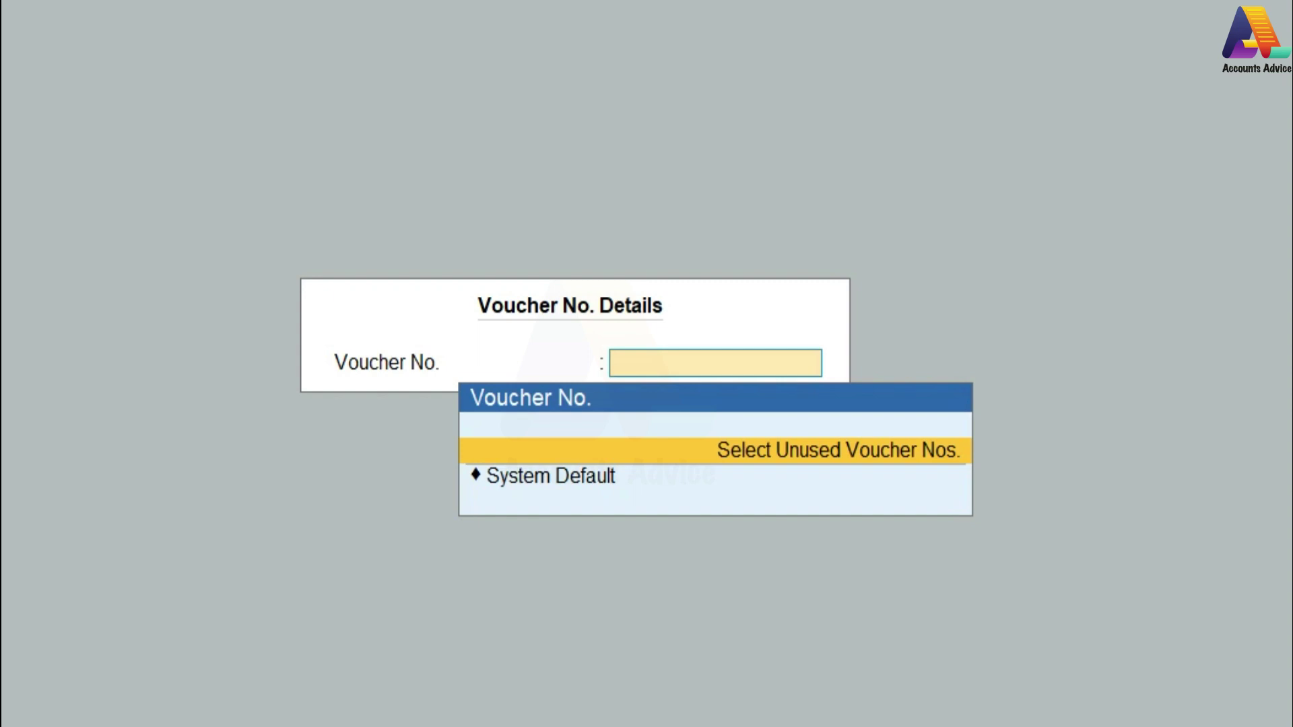
key(Return)
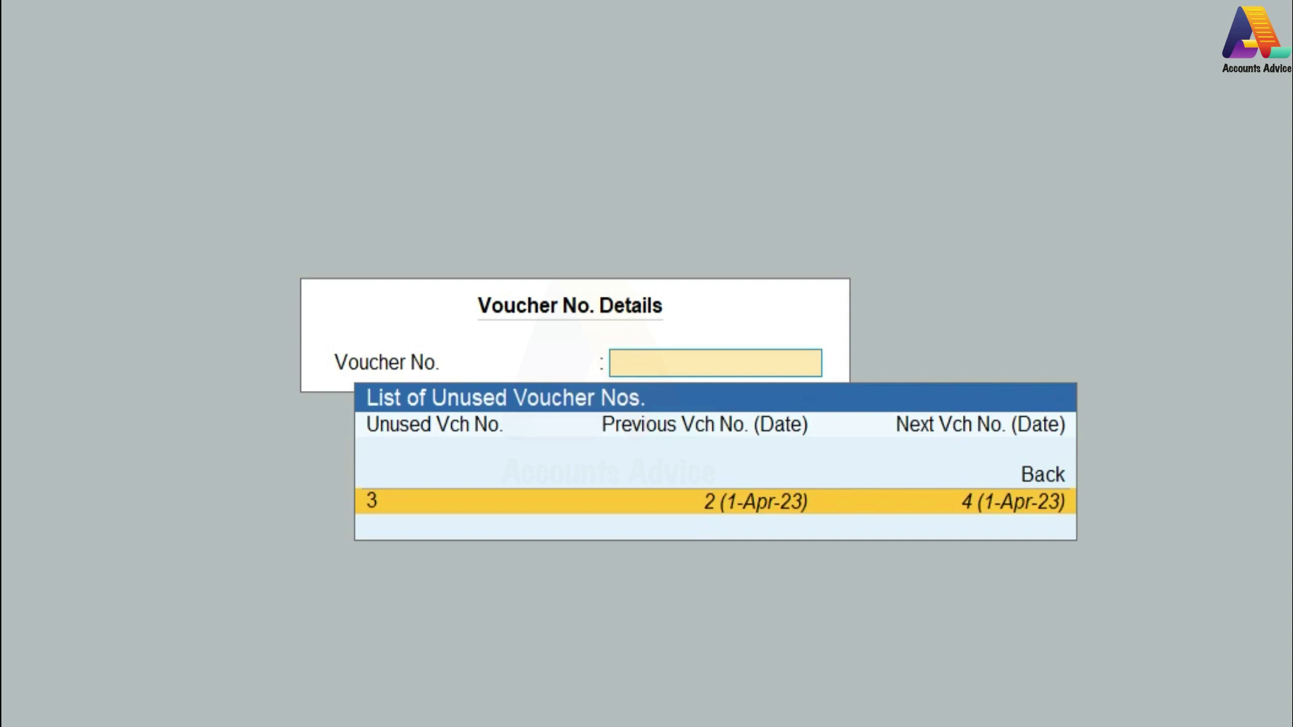
key(Return)
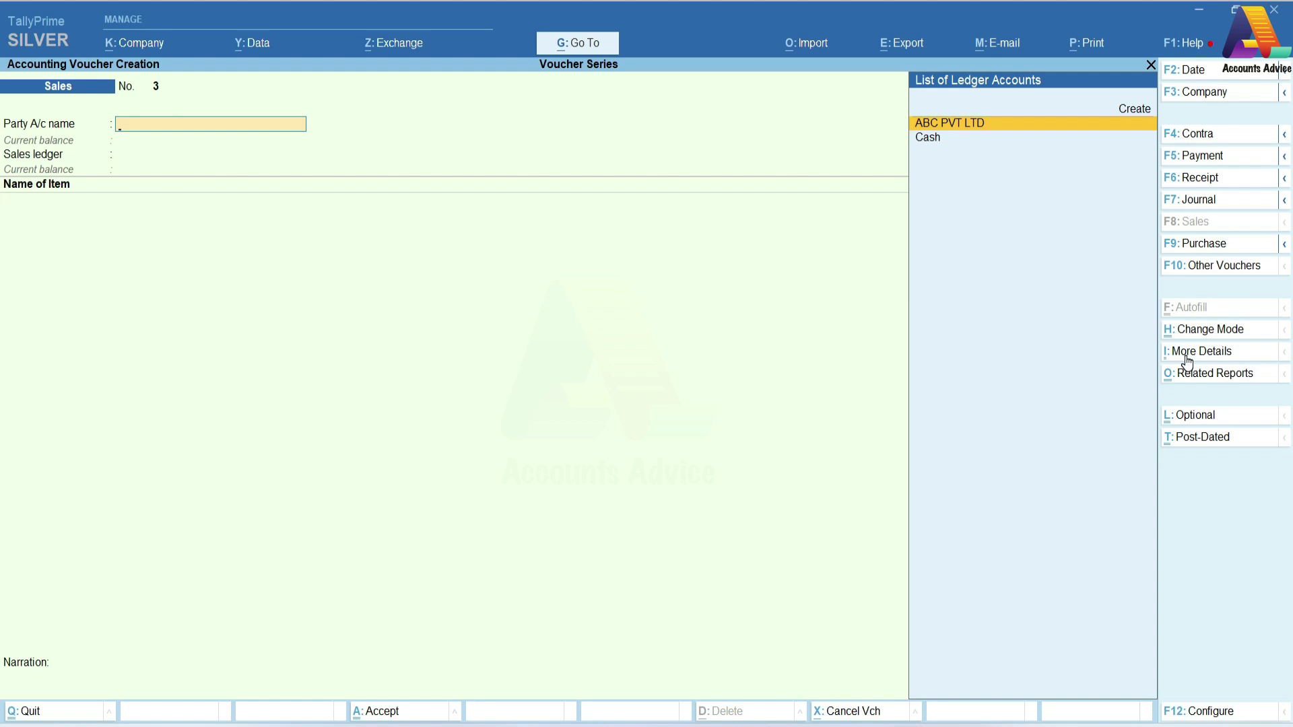
Step: Select ABC PVT LTD as the party and accept its dispatch and party details
key(Return)
key(ctrl+a)
key(ctrl+a)
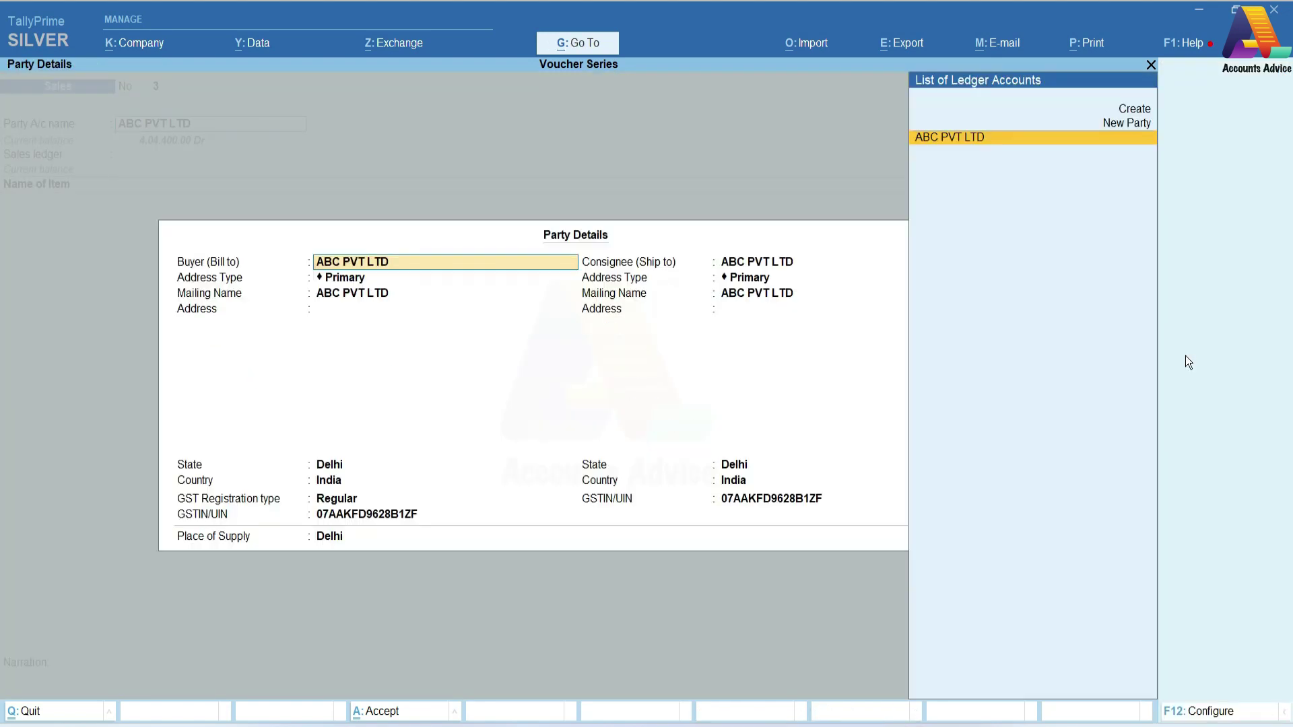
Step: Choose the Sales ledger, add the HP item with quantity 1 at its default rate and GST details, and save the voucher
key(Return)
text(h)
key(Return)
text(1)
key(Return)
key(Return)
key(Return)
key(Return)
key(Return)
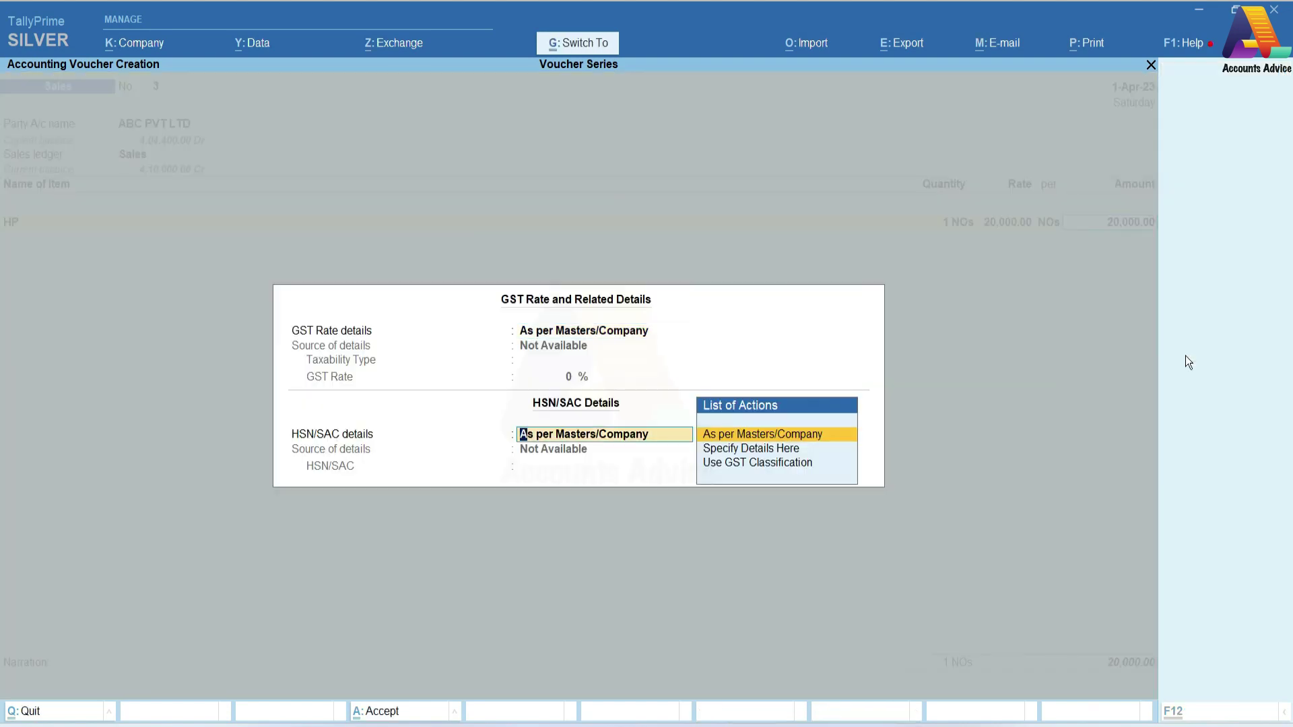
key(ctrl+a)
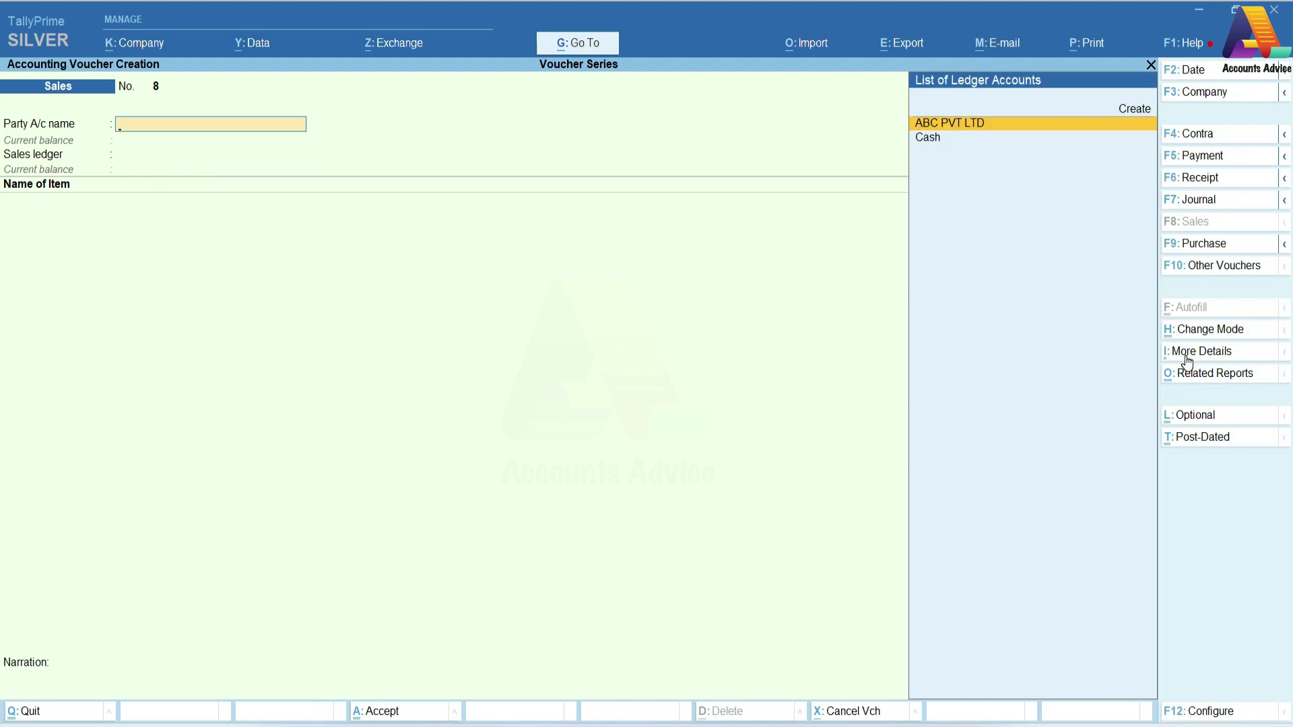
Step: Quit voucher creation and list April's sales vouchers from the Sales Register in Account Books
key(Escape)
key(y)
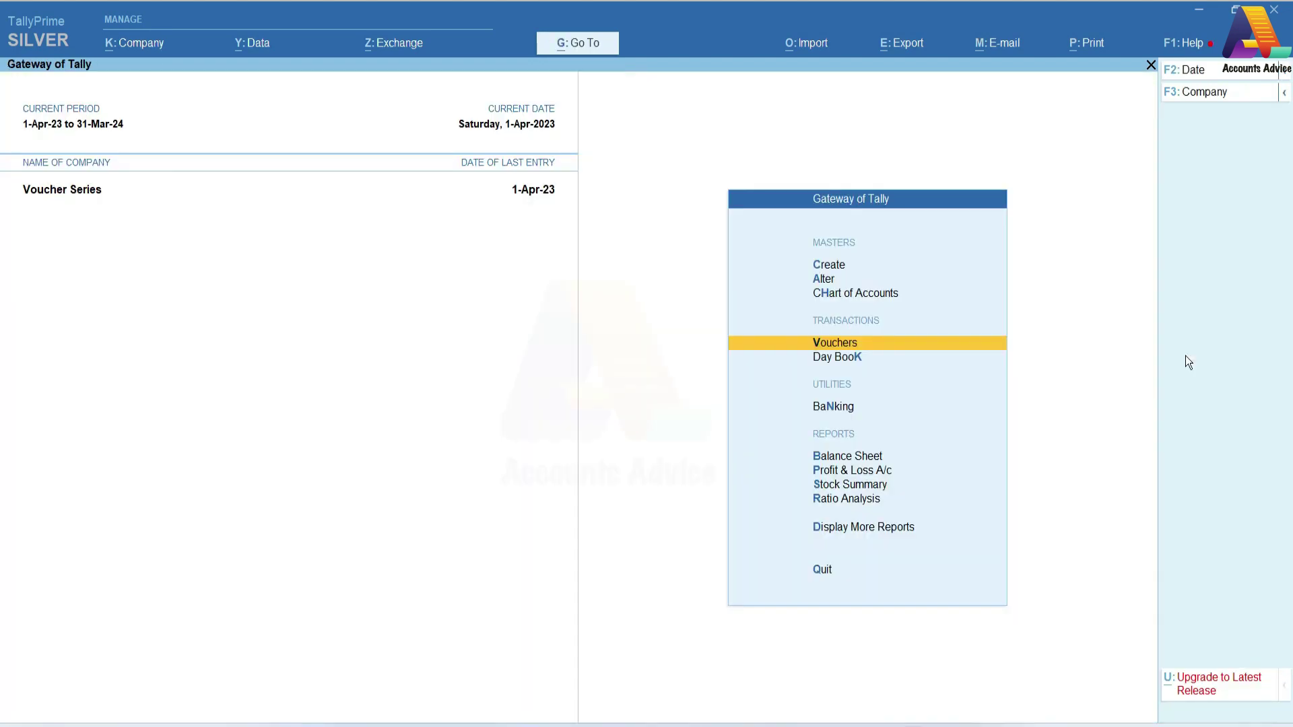
key(Down)
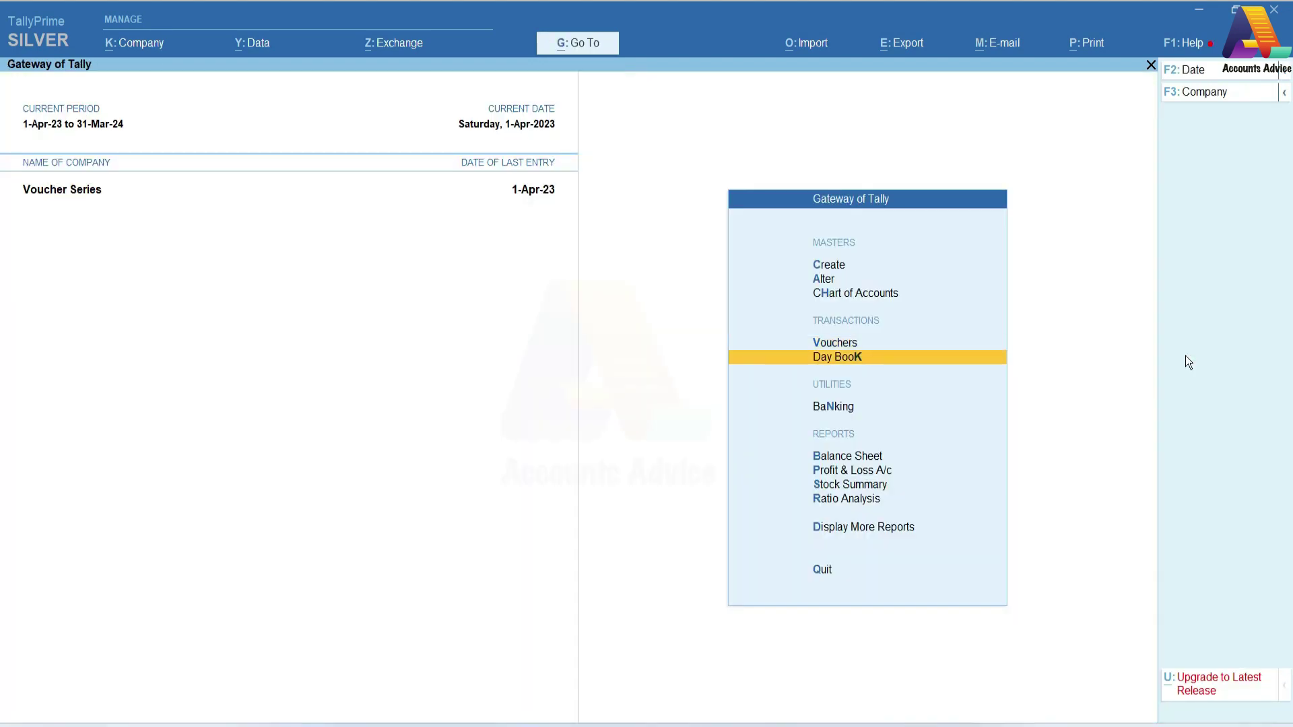
key(d)
key(Down)
key(Down)
key(a)
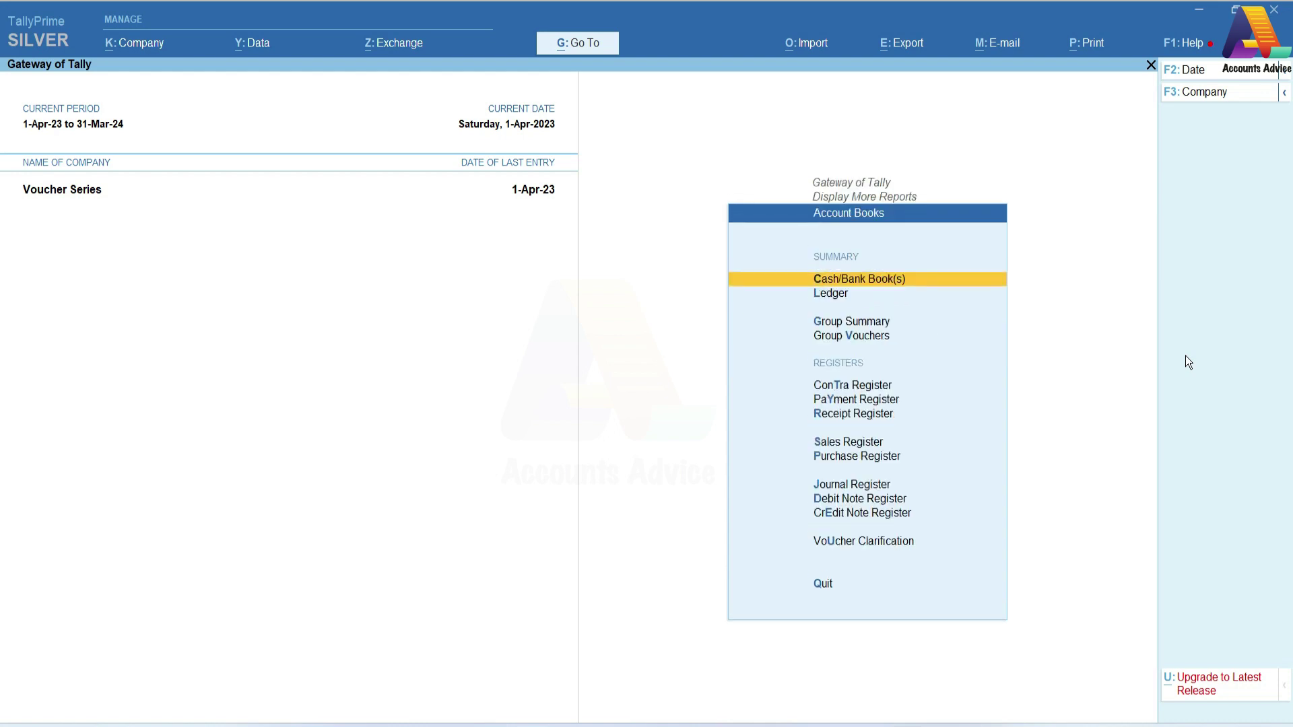
key(s)
key(Return)
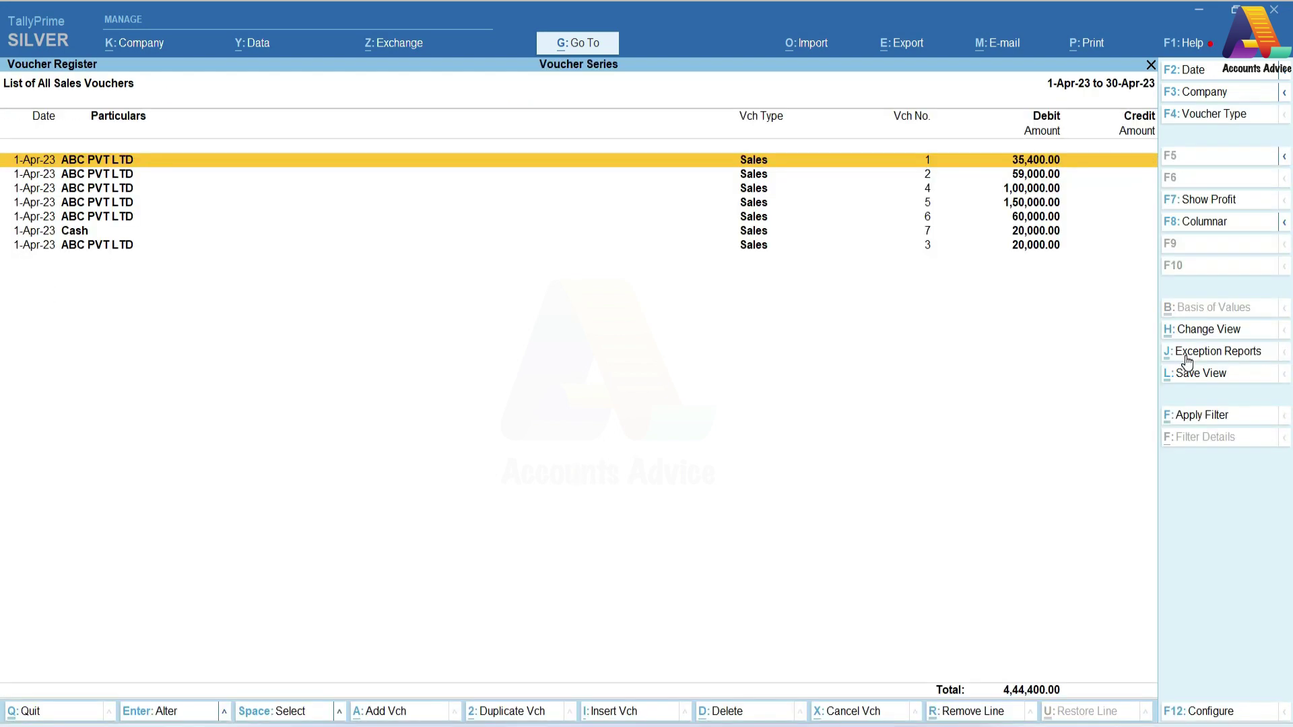
Step: Examine the order of the voucher numbers in the April sales voucher list
key(Down)
key(Down)
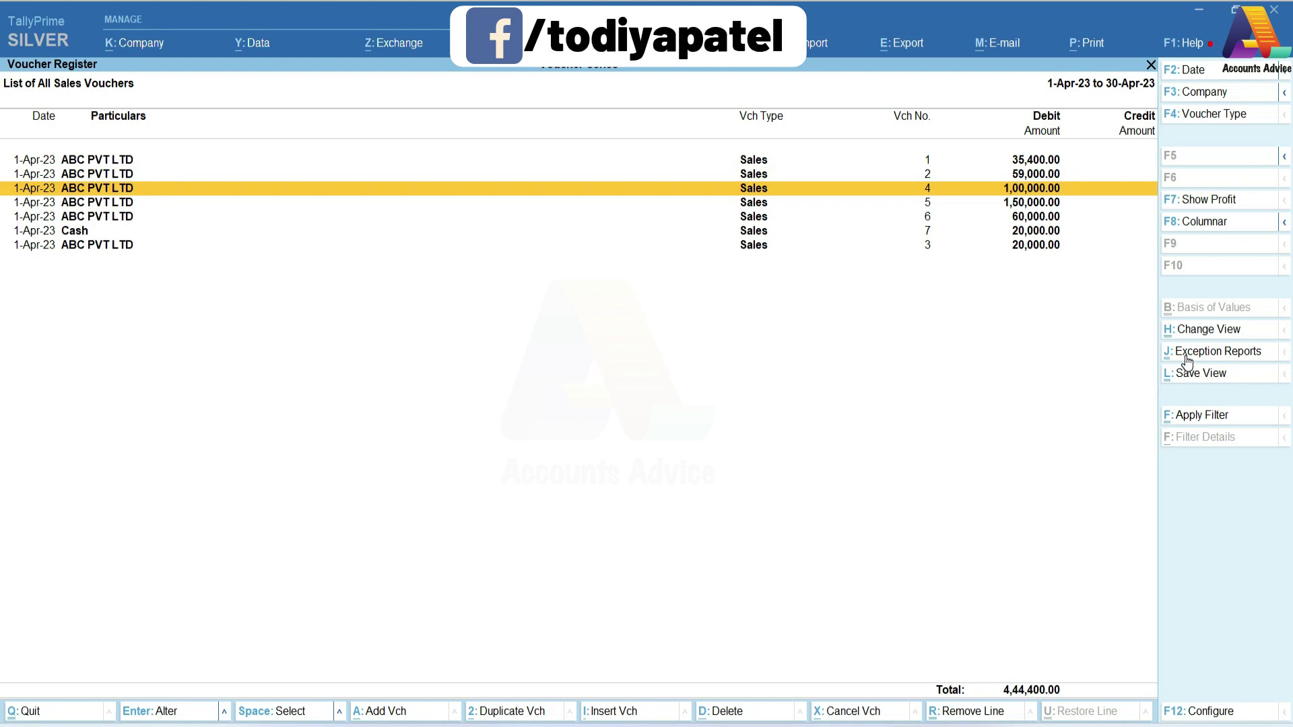
key(Up)
key(Up)
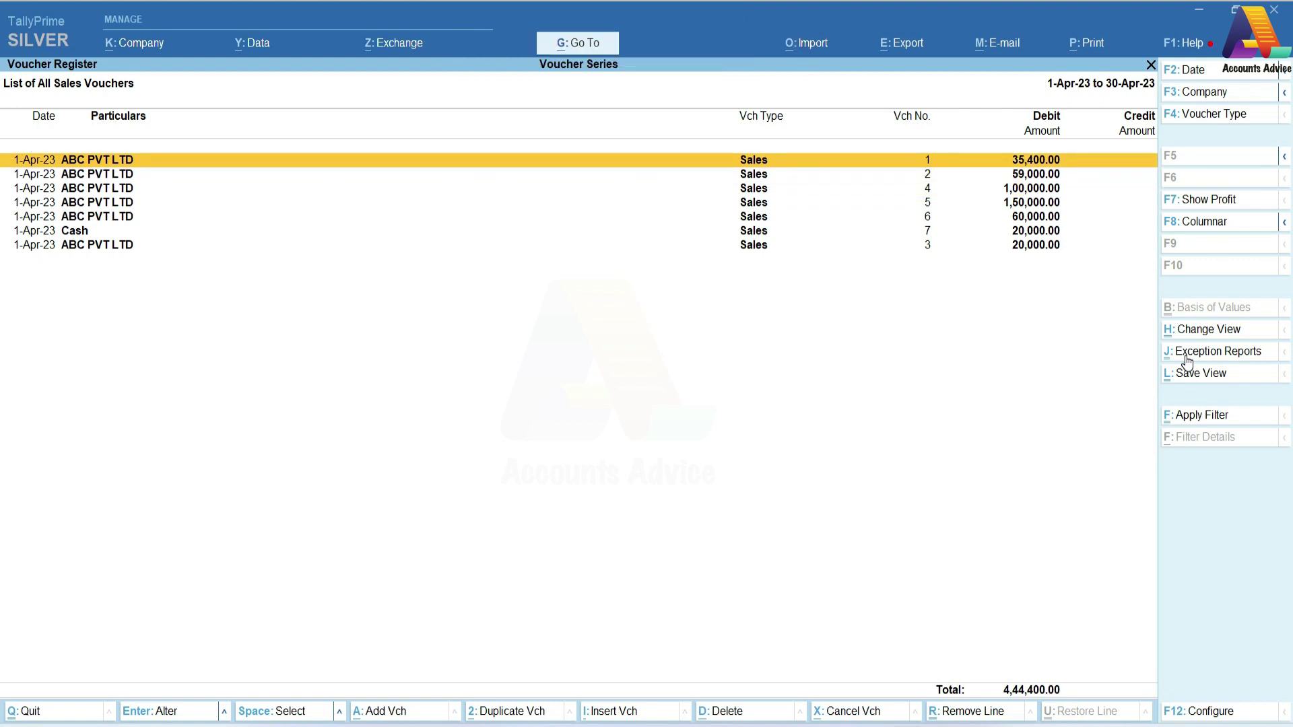
key(Down)
key(Down)
key(Down)
key(Down)
key(Down)
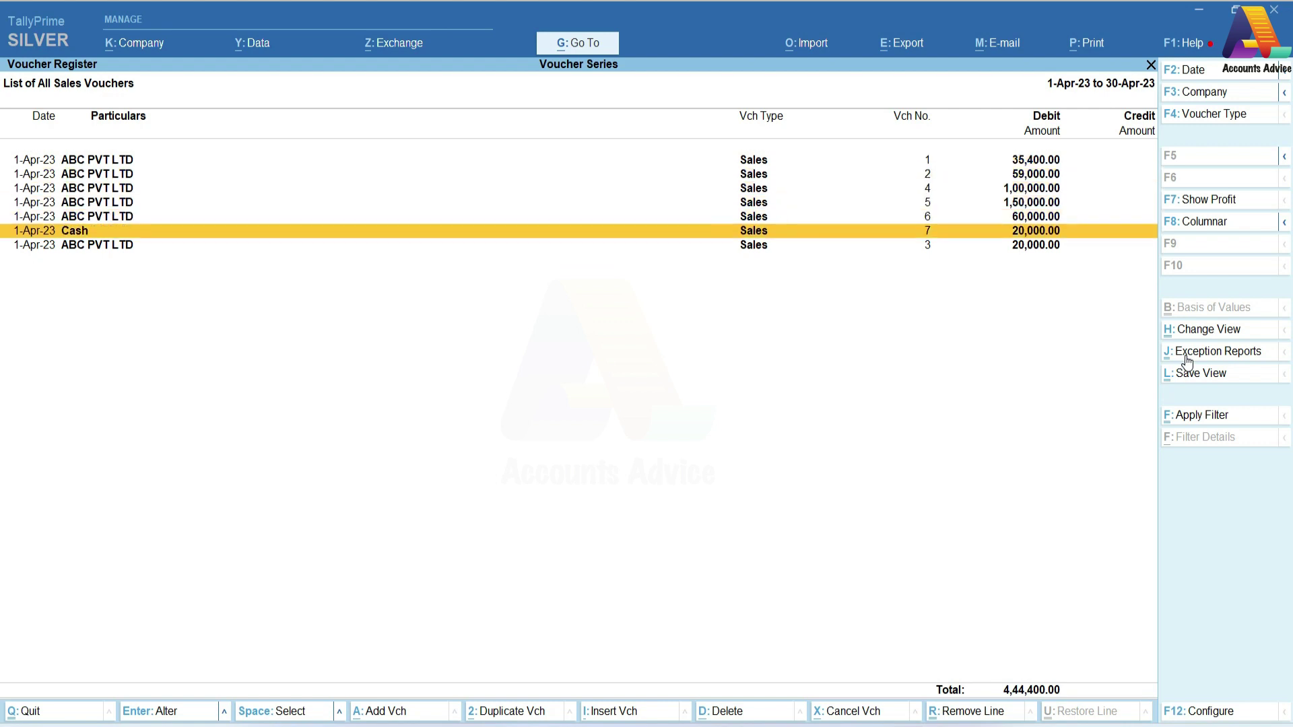
Step: Delete ABC PVT LTD's sales voucher no. 3 at the end of the April list
key(Down)
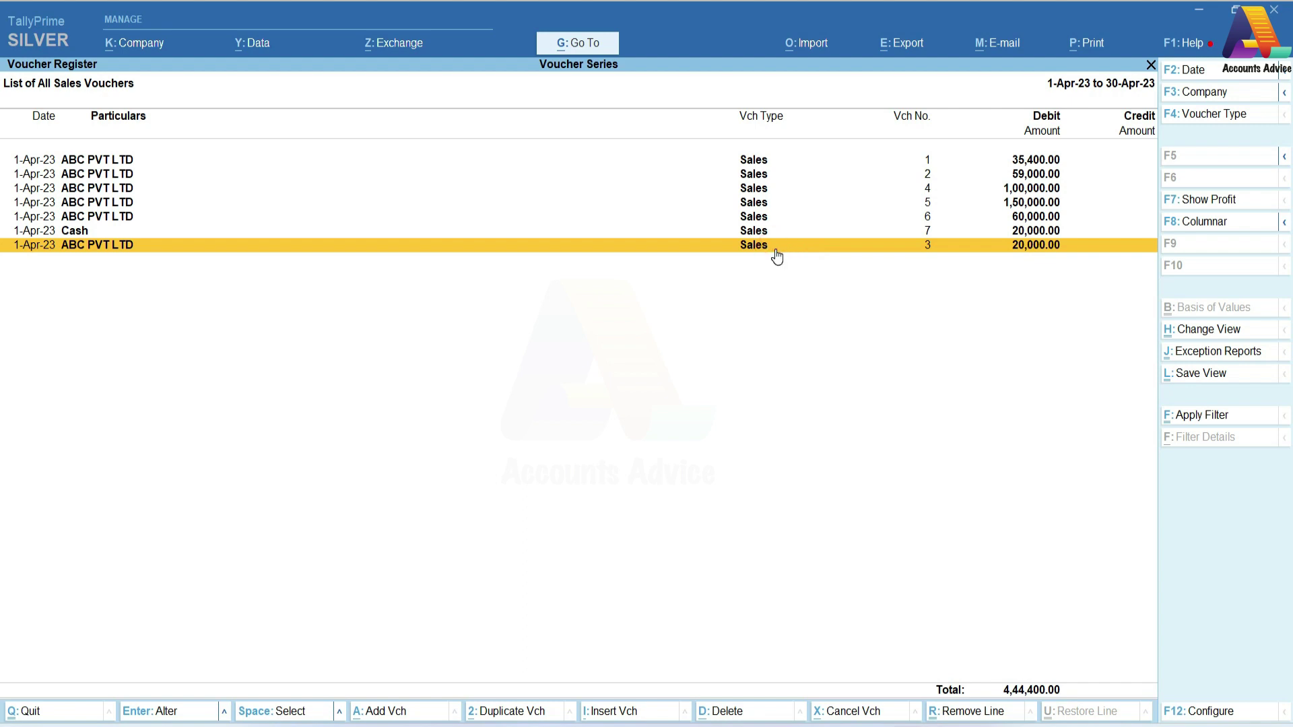
key(alt+d)
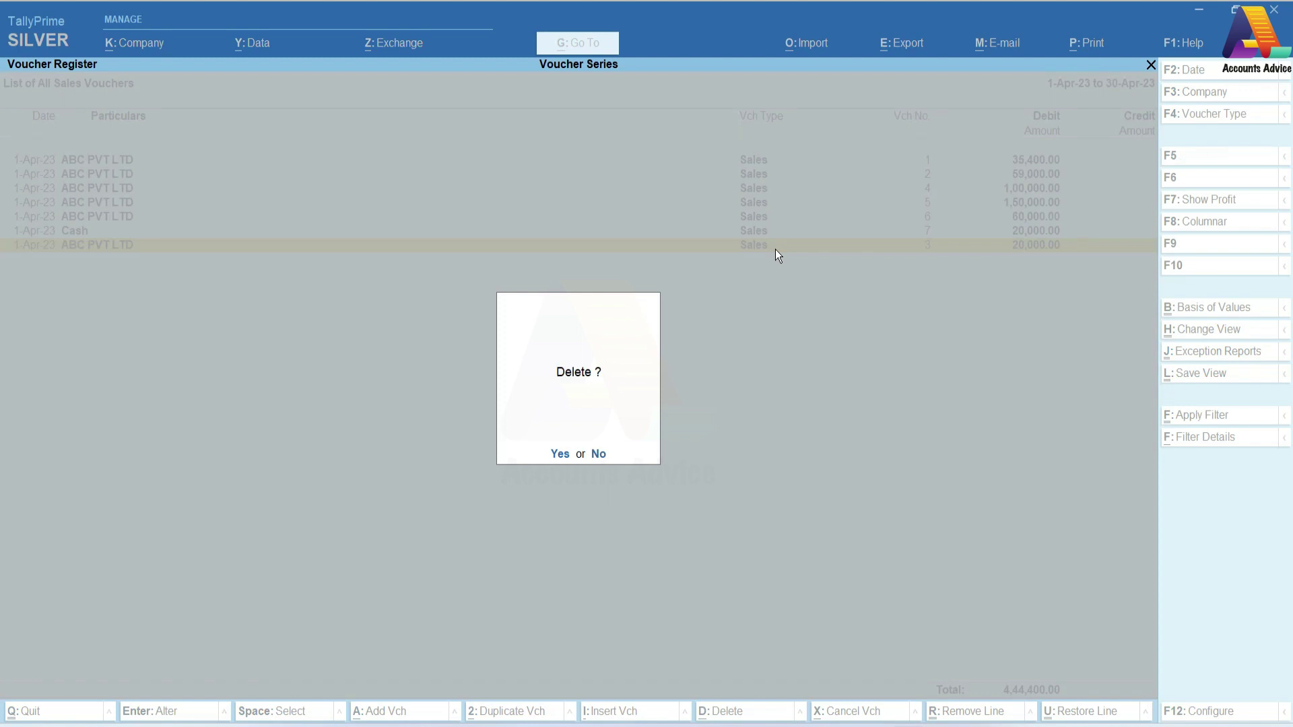
key(y)
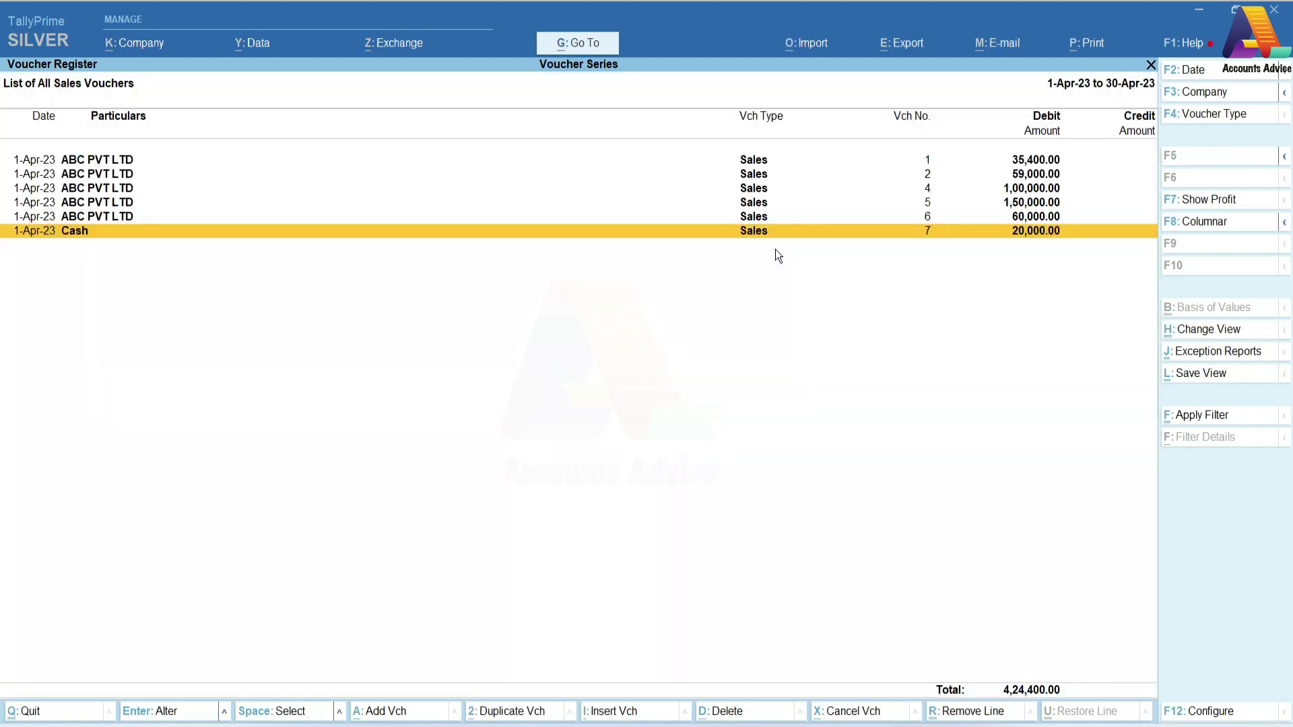
Step: Add a new sales voucher from the April list directly after voucher no. 2
key(Up)
key(Up)
key(Up)
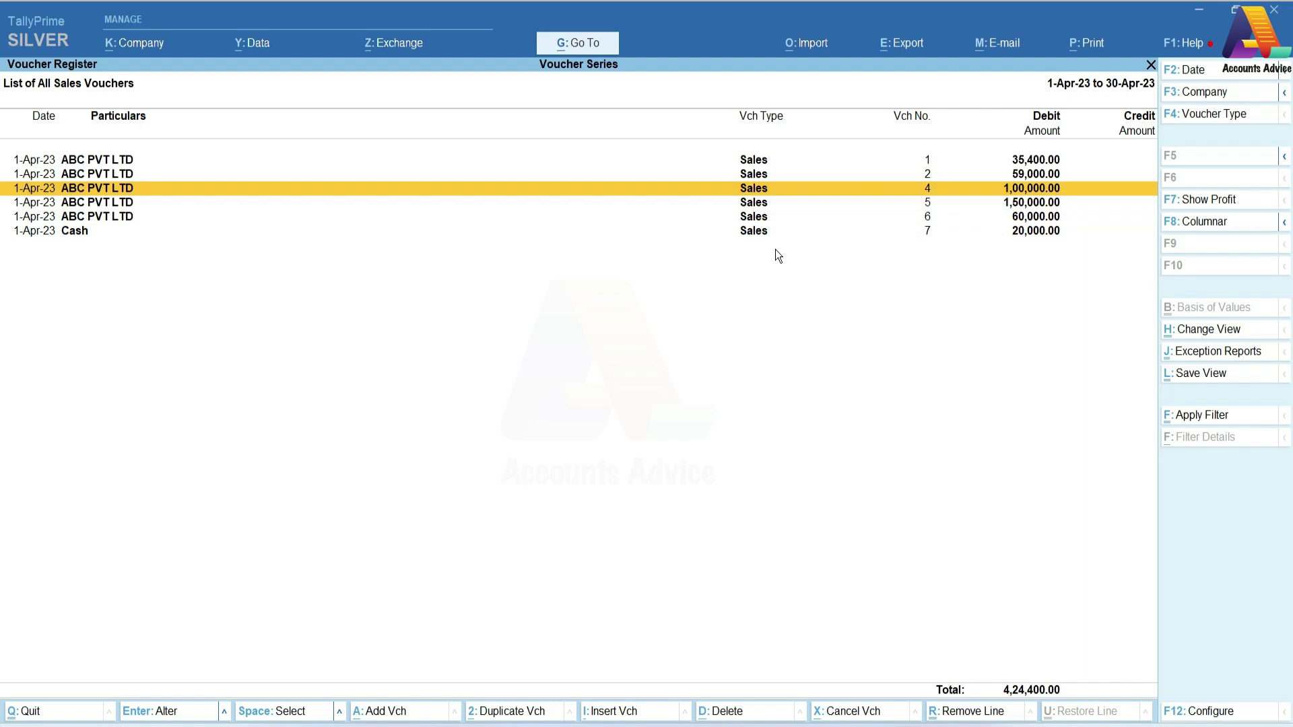
key(Up)
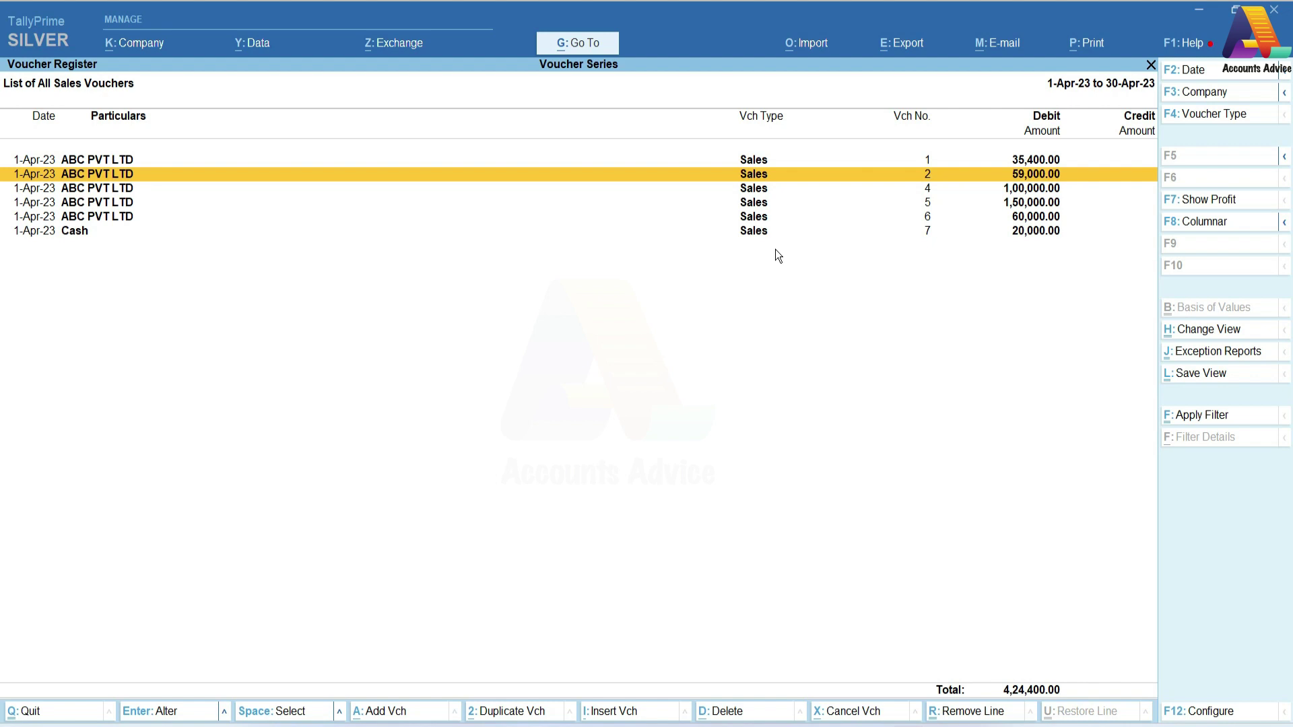
key(alt+a)
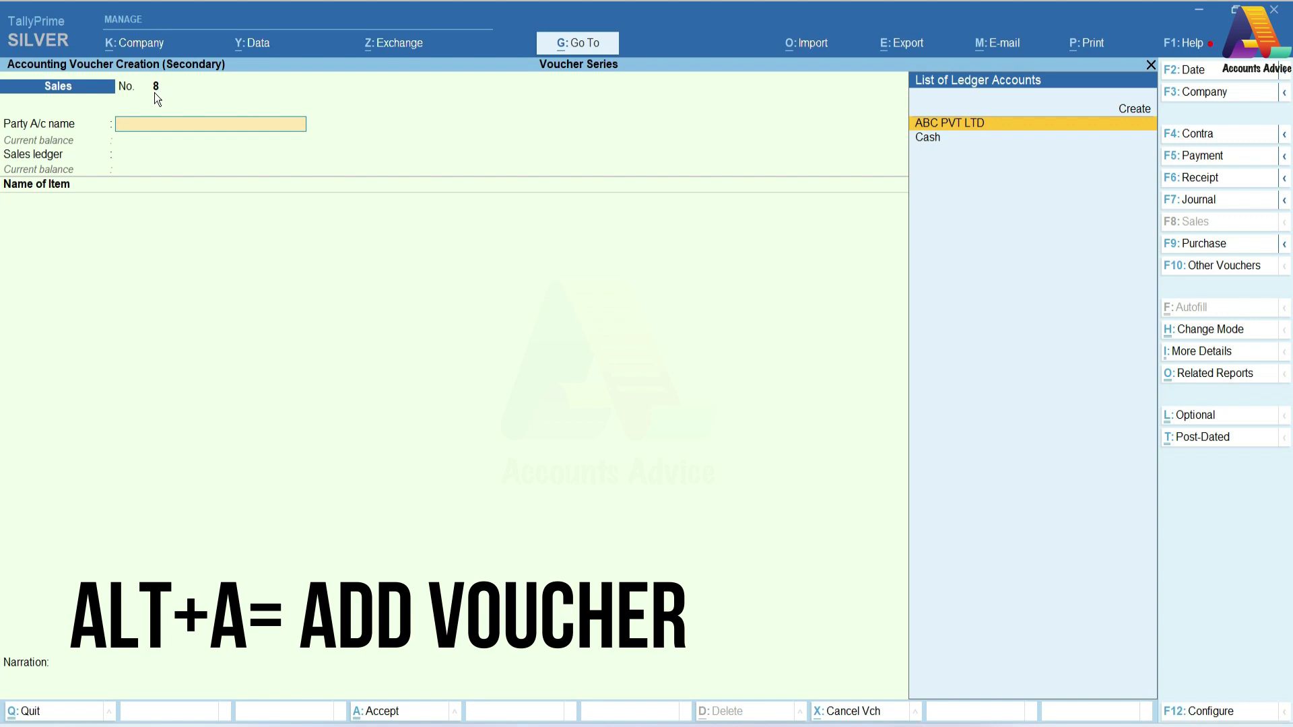
Step: Set the added voucher's number to the unused number 3 through its Voucher No. Details
click(1210, 354)
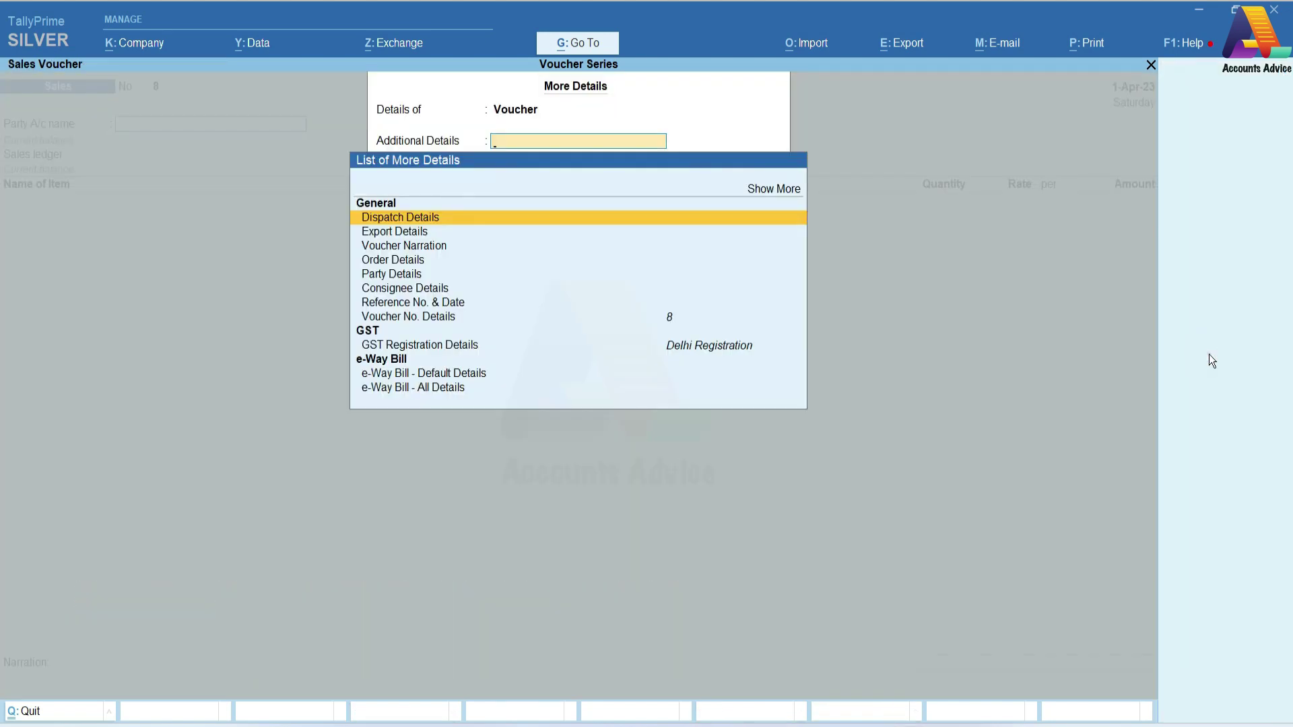
key(Down)
key(Down)
key(Down)
key(Down)
key(Down)
key(Down)
key(Down)
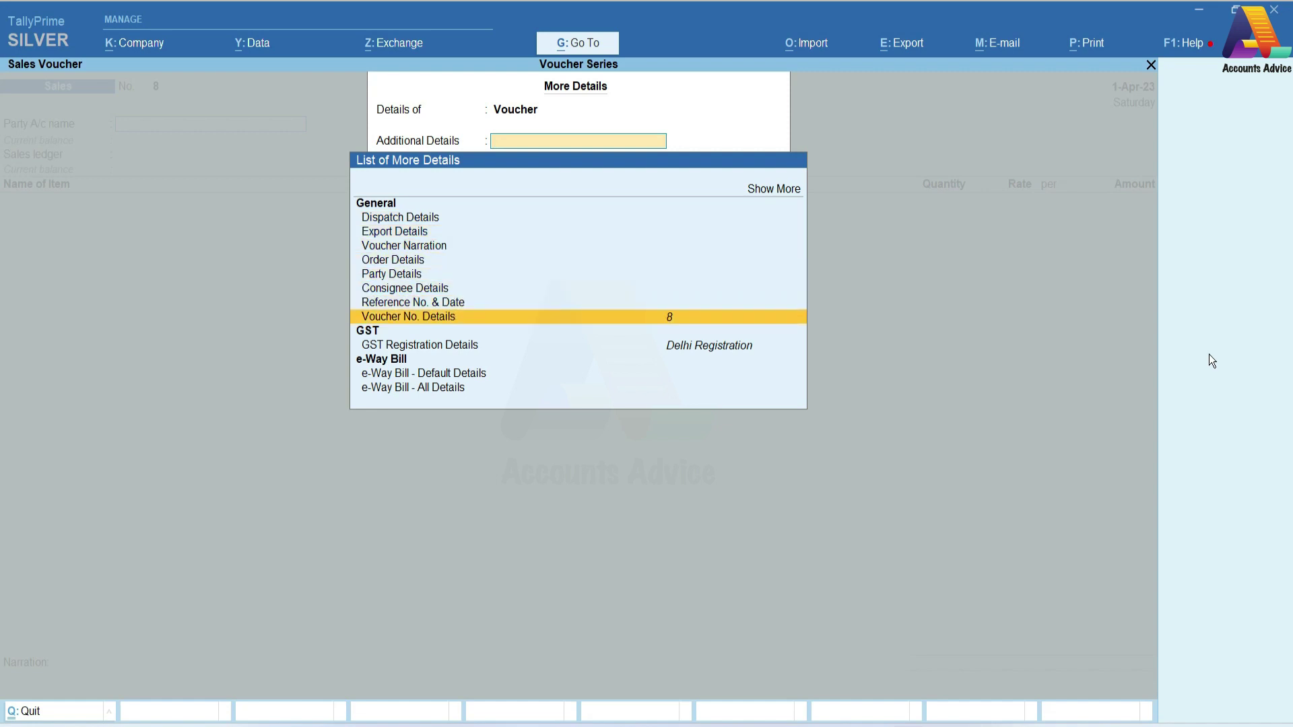
key(Return)
key(Up)
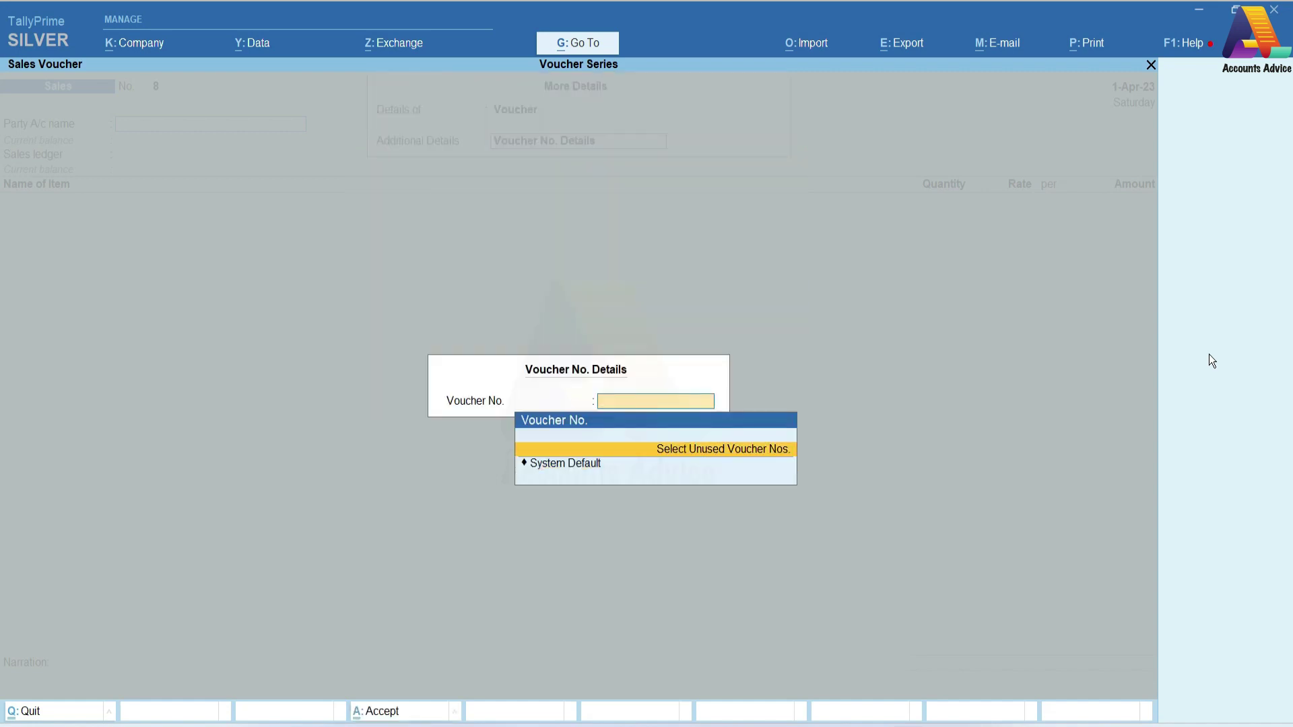
key(Return)
key(Return)
Step: Set ABC PVT LTD as the added voucher's party, accepting the dispatch and party details
key(Return)
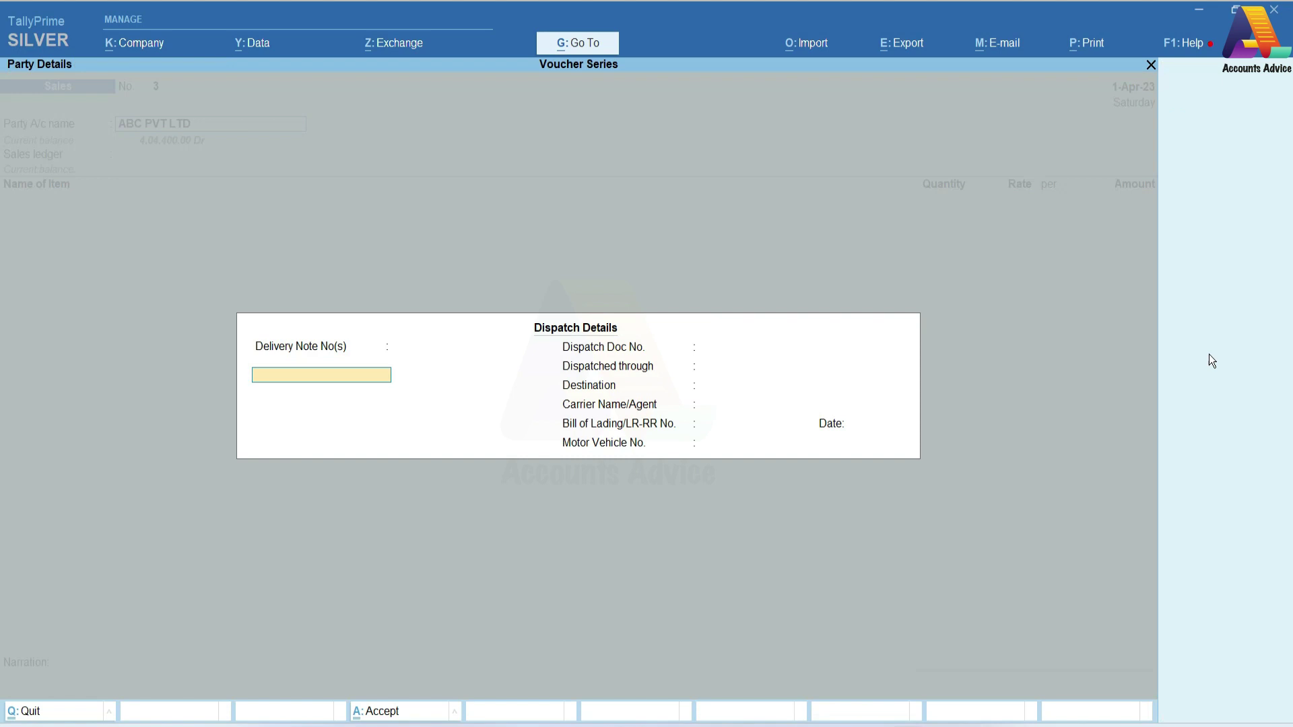
key(ctrl+a)
key(ctrl+a)
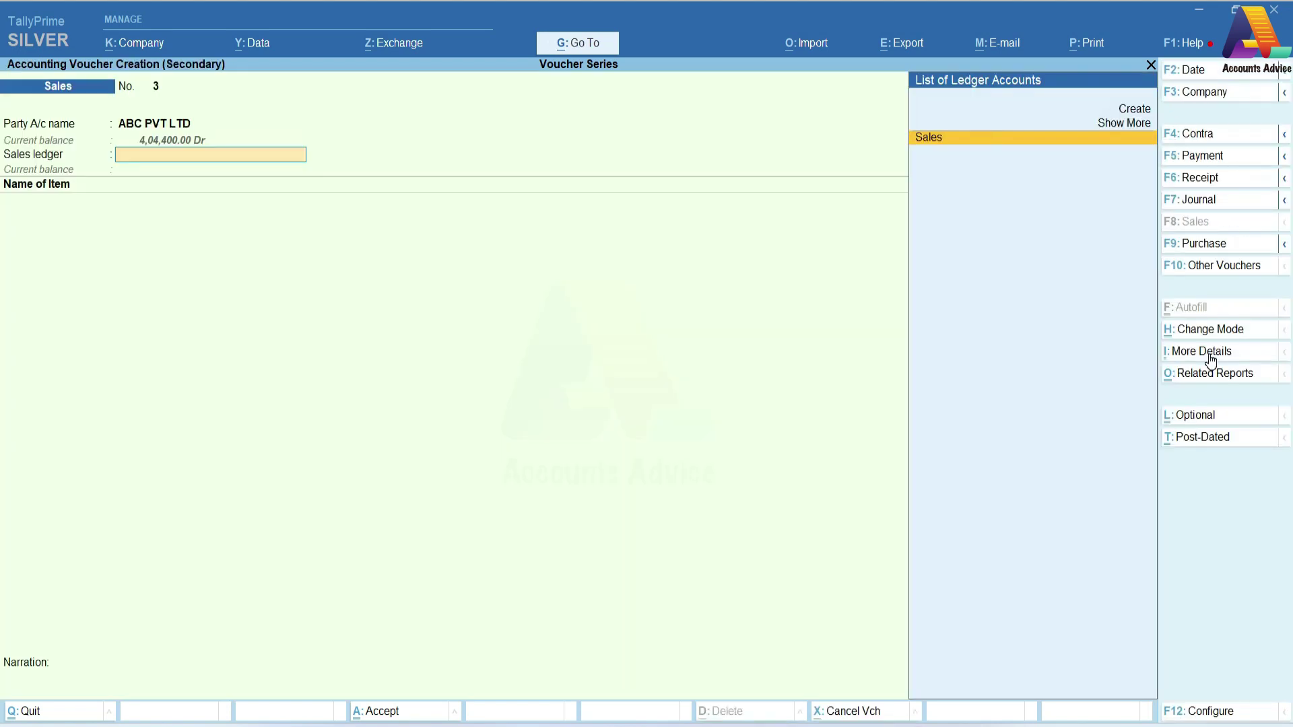
Step: Enter the HP item with quantity 1 at its default rate under the Sales ledger and save the added voucher
text(hp)
key(Return)
text(1)
key(Return)
key(Return)
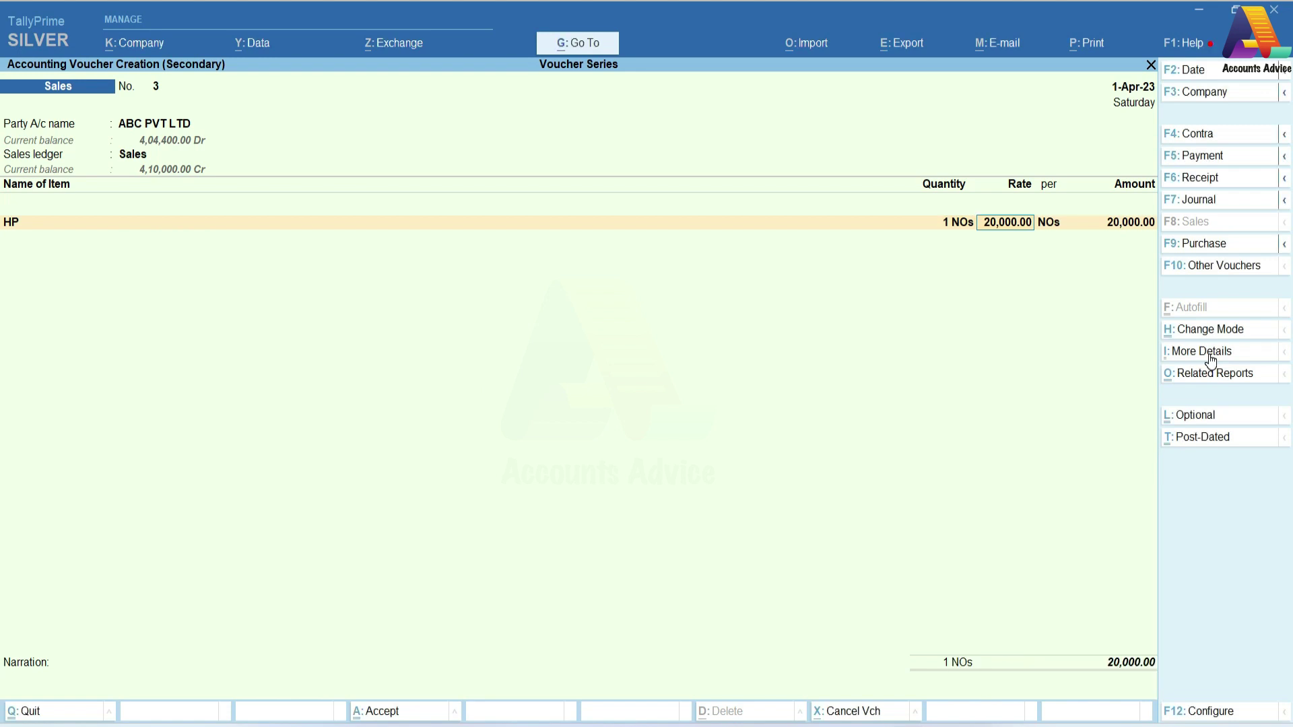
key(ctrl+a)
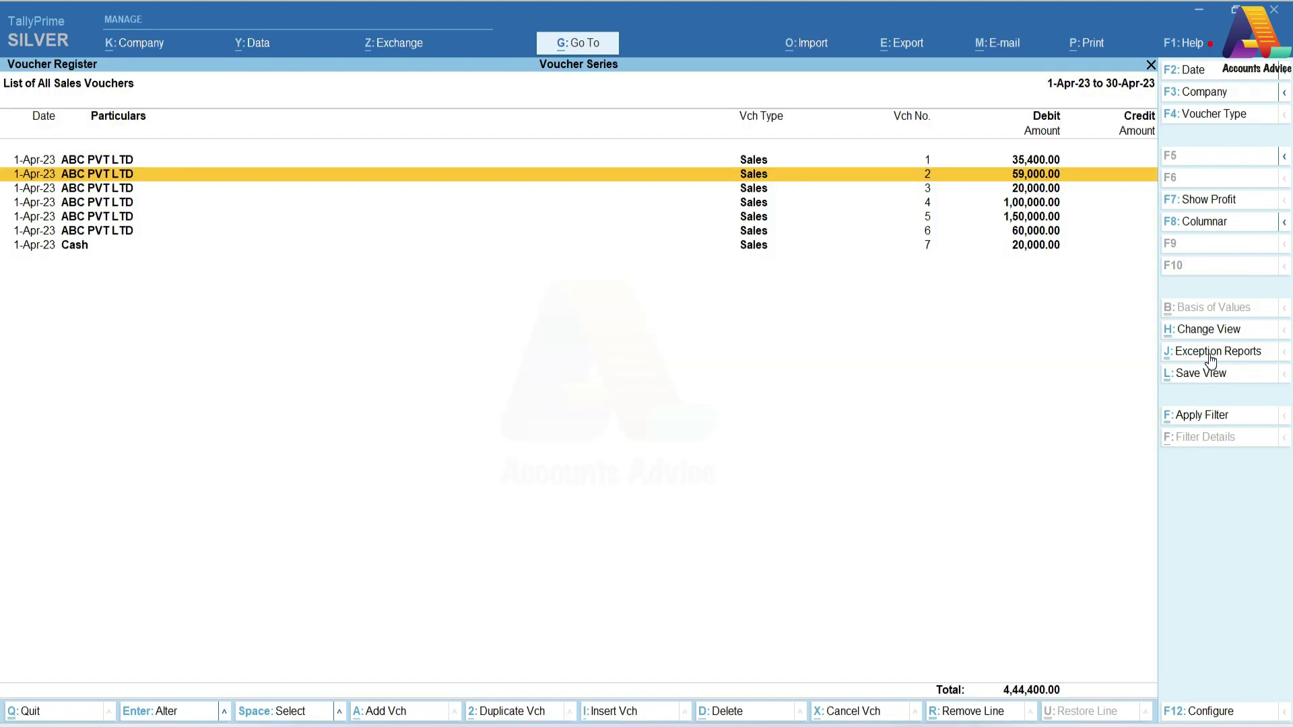
Step: Check the voucher number sequence across all sales vouchers in the April list
key(Up)
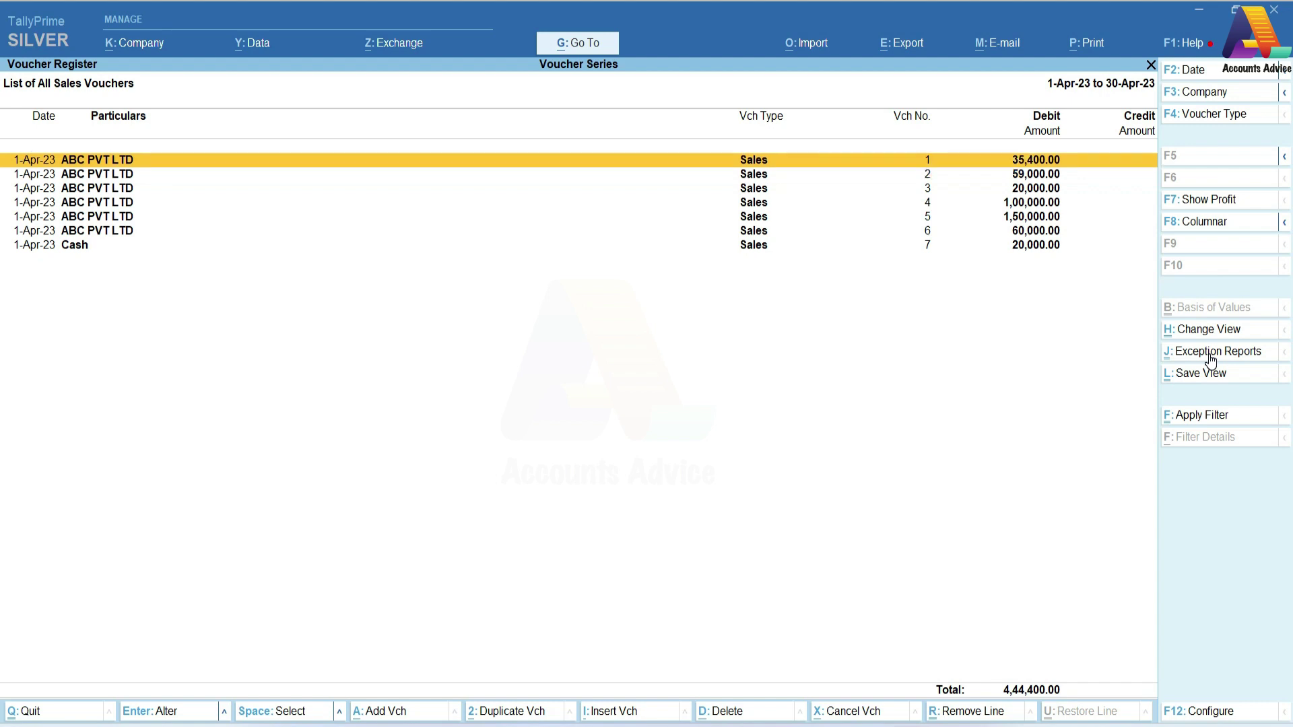
key(Down)
key(Down)
key(Down)
key(Down)
key(Down)
key(Down)
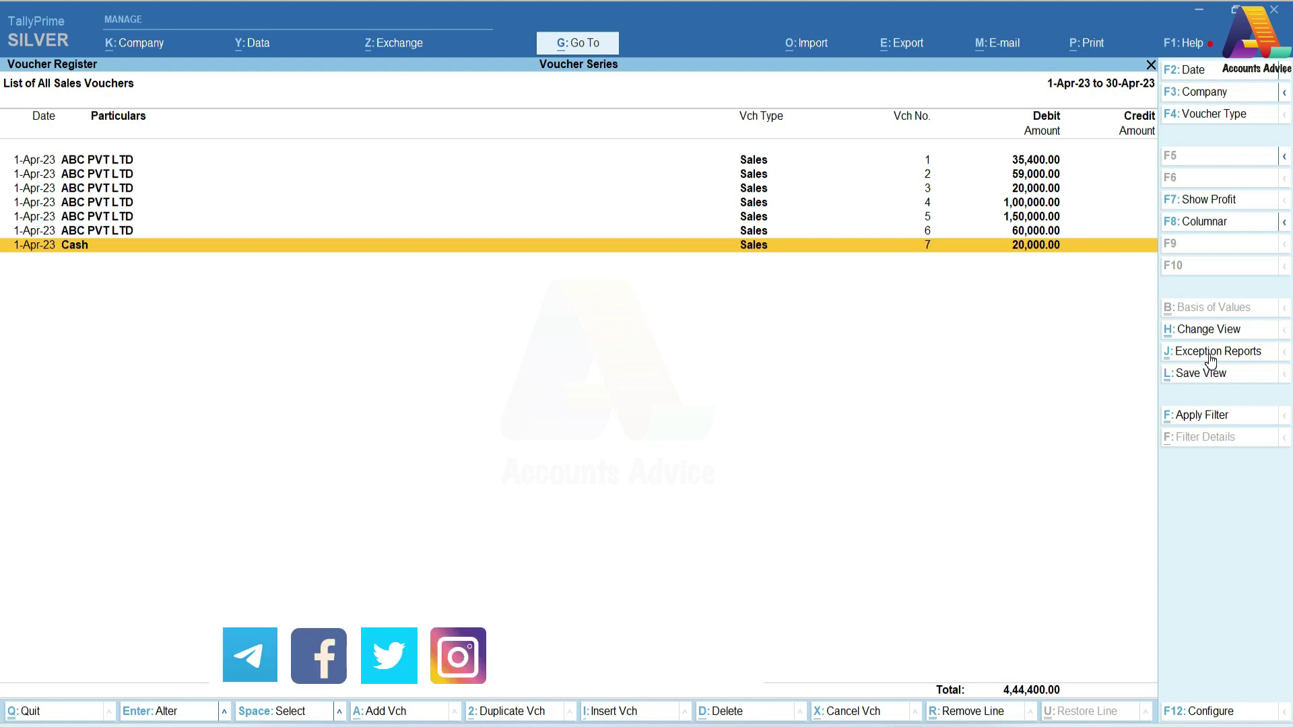
Step: Close the sales voucher list and return to the Gateway of Tally without quitting the program
key(Escape)
key(Escape)
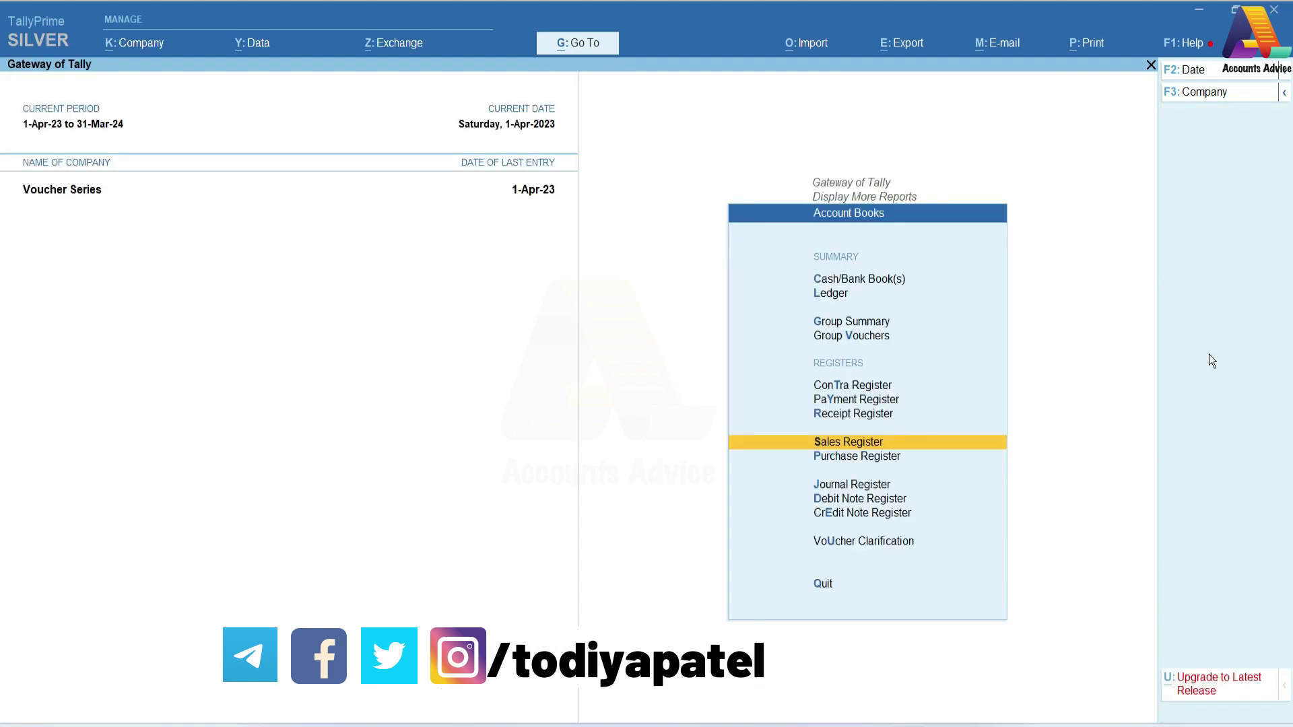
key(Escape)
key(Escape)
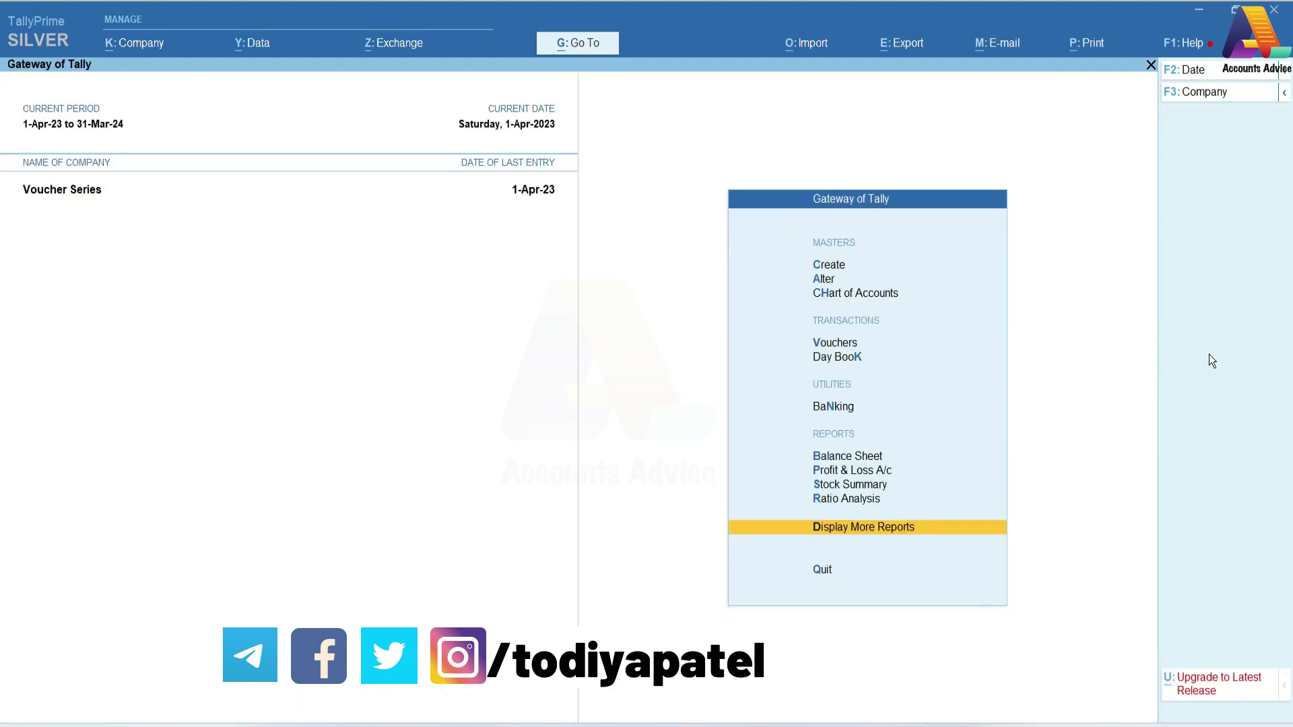
key(Escape)
key(n)
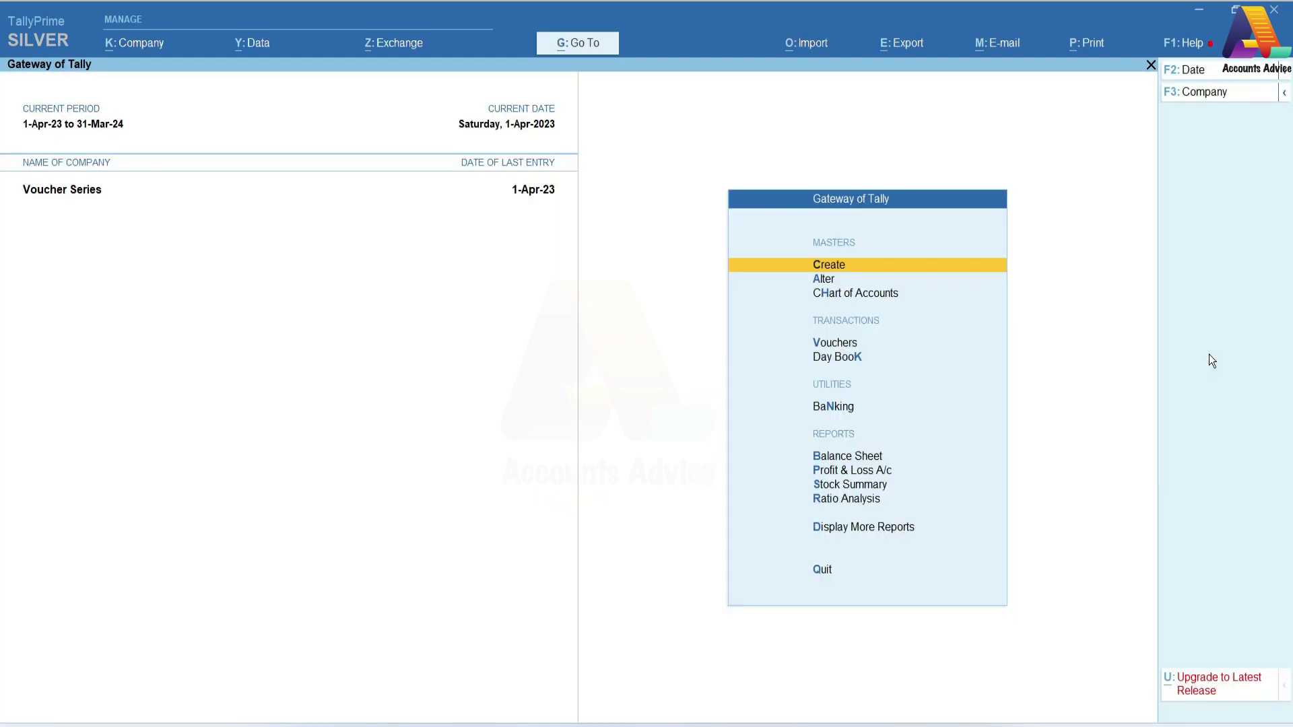